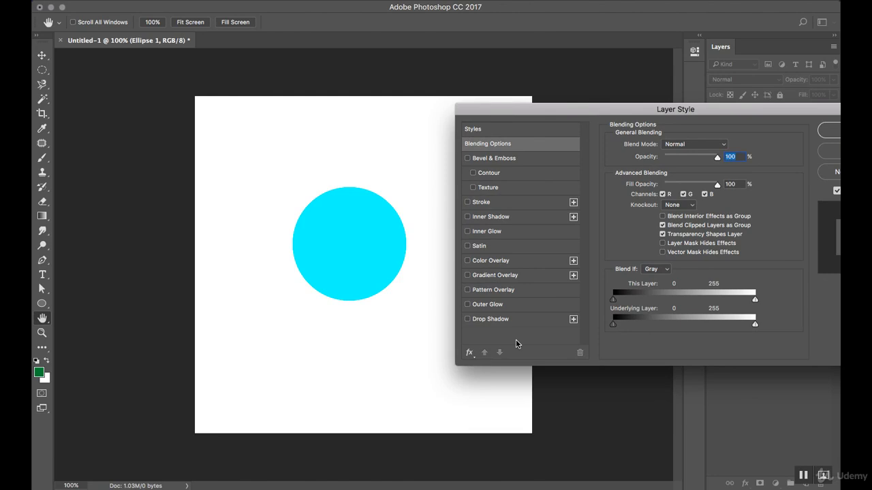
# Add a dots Pattern Overlay to the circle
pyautogui.click(499, 291)
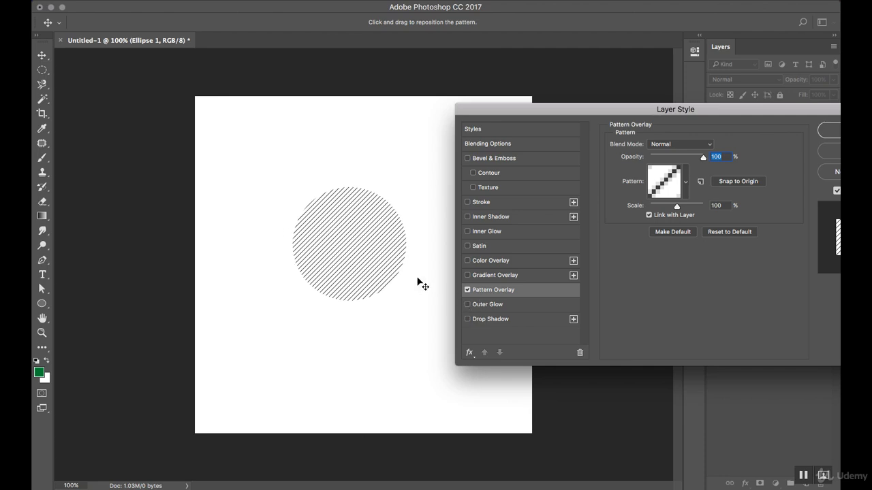
pyautogui.click(686, 180)
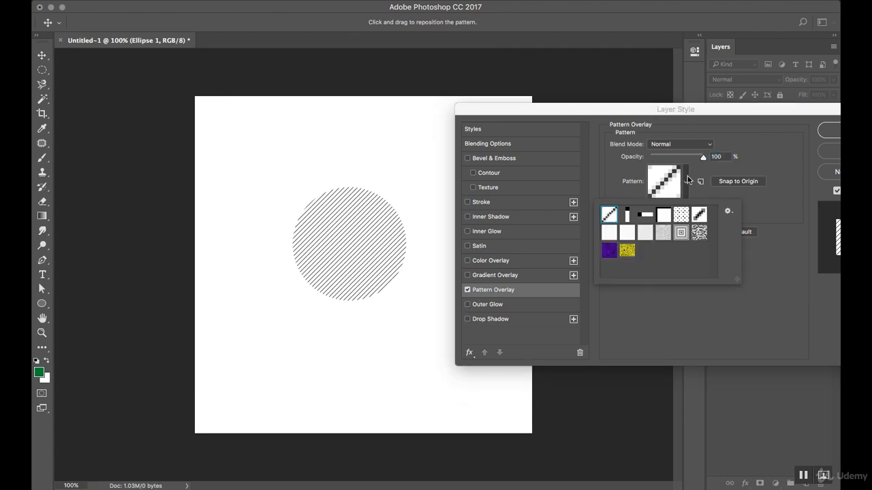
pyautogui.click(677, 232)
pyautogui.click(680, 215)
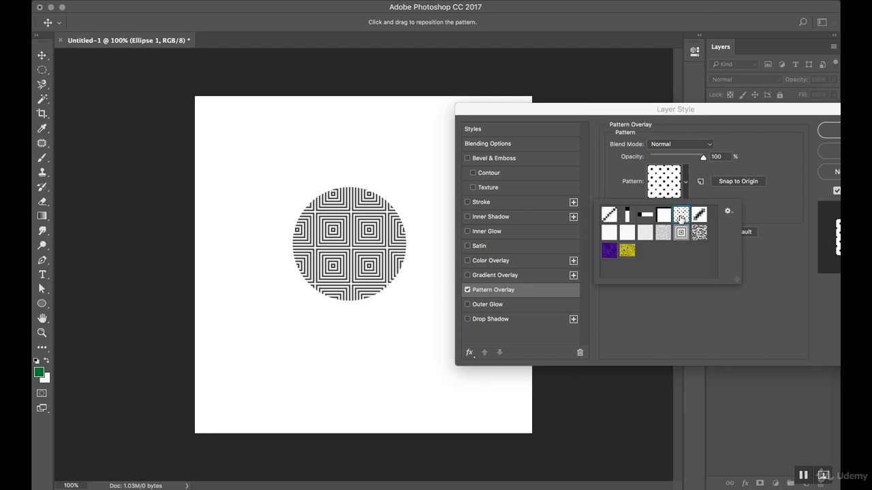
pyautogui.click(730, 294)
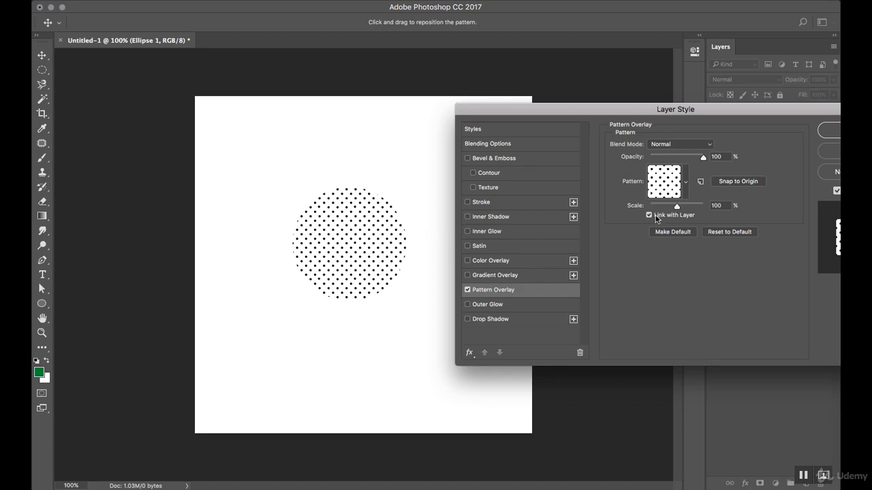
# Shrink the dot pattern's scale, then switch Pattern Overlay off
pyautogui.moveTo(677, 209)
pyautogui.mouseDown()
pyautogui.moveTo(666, 208)
pyautogui.moveTo(688, 211)
pyautogui.moveTo(644, 214)
pyautogui.moveTo(670, 212)
pyautogui.mouseUp()
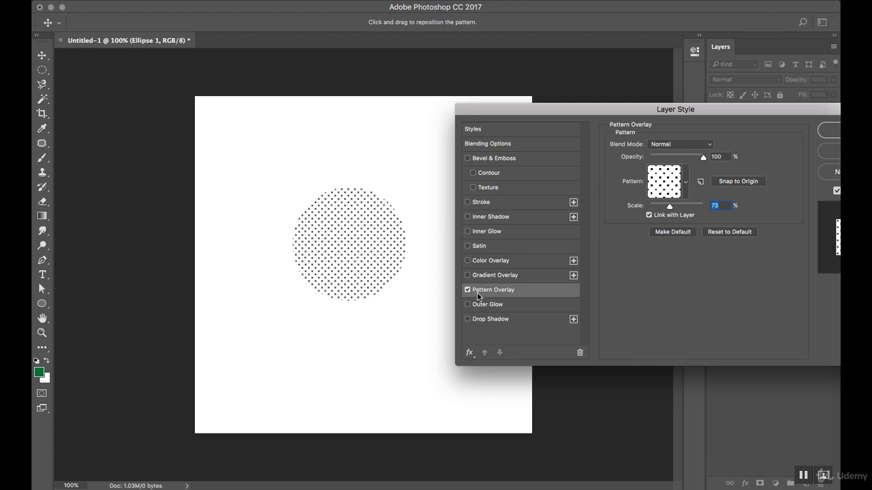
pyautogui.click(467, 291)
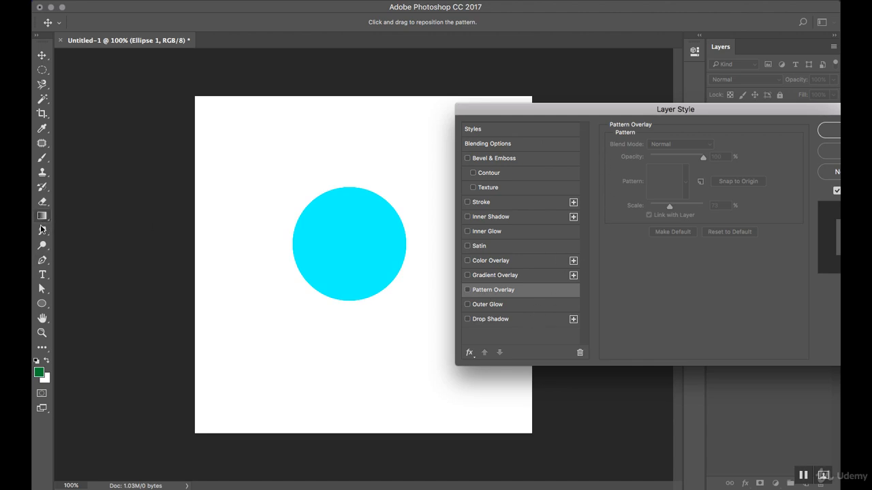
pyautogui.moveTo(604, 111); pyautogui.dragTo(548, 111)
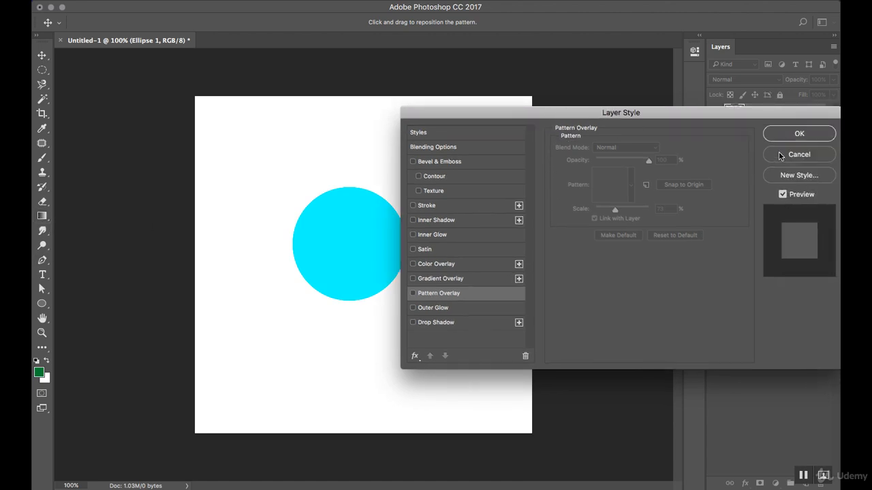
# Cancel Layer Style, pick the Gradient tool, and duplicate Ellipse 1 as 'Ellipse 1 copy'
pyautogui.click(780, 154)
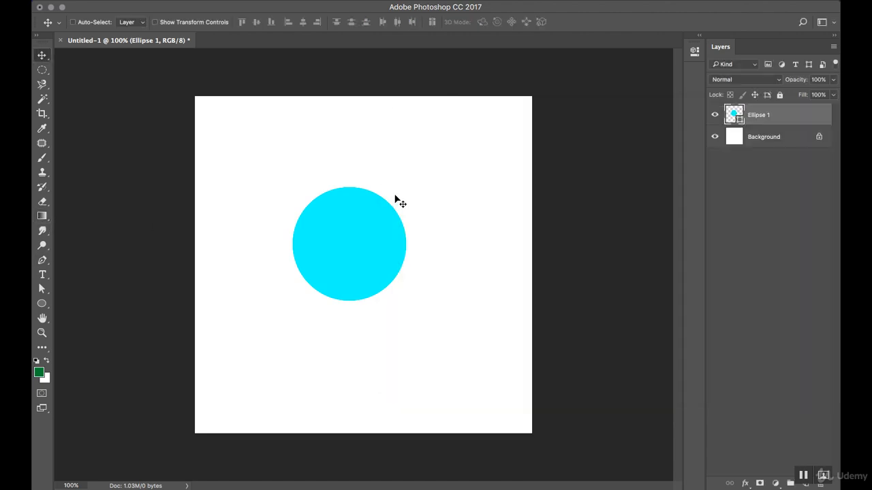
pyautogui.click(43, 217)
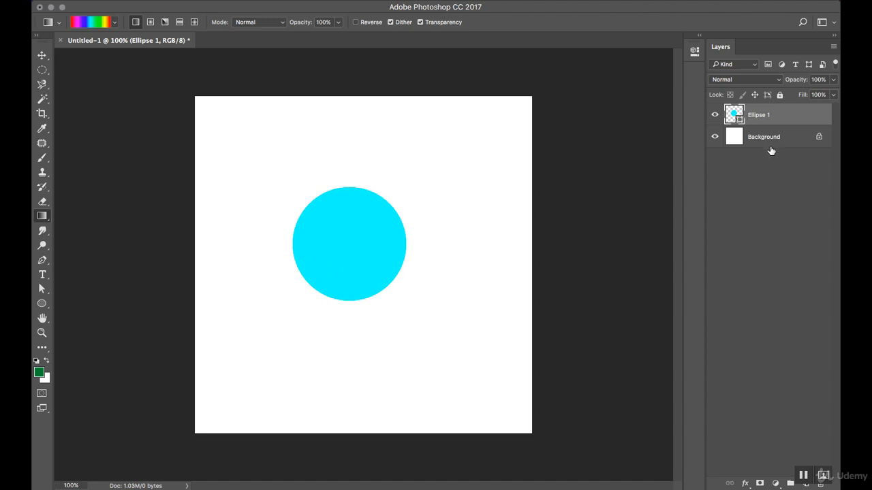
pyautogui.rightClick(790, 117)
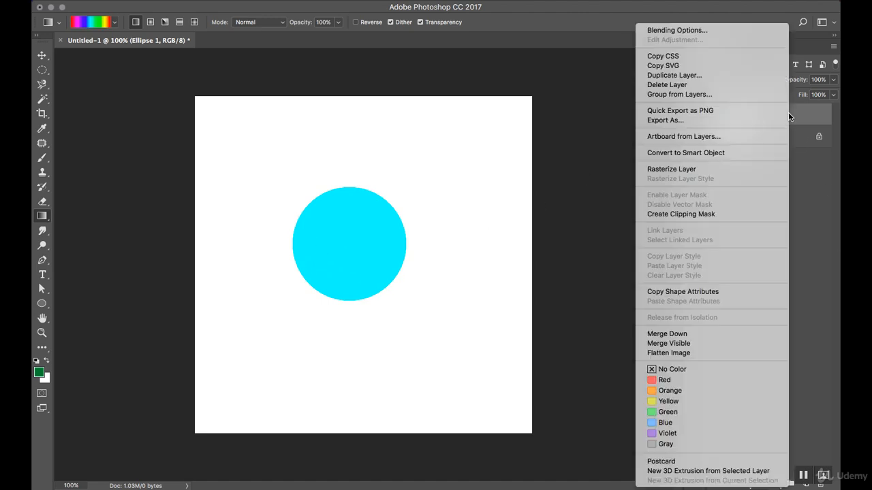
pyautogui.click(694, 76)
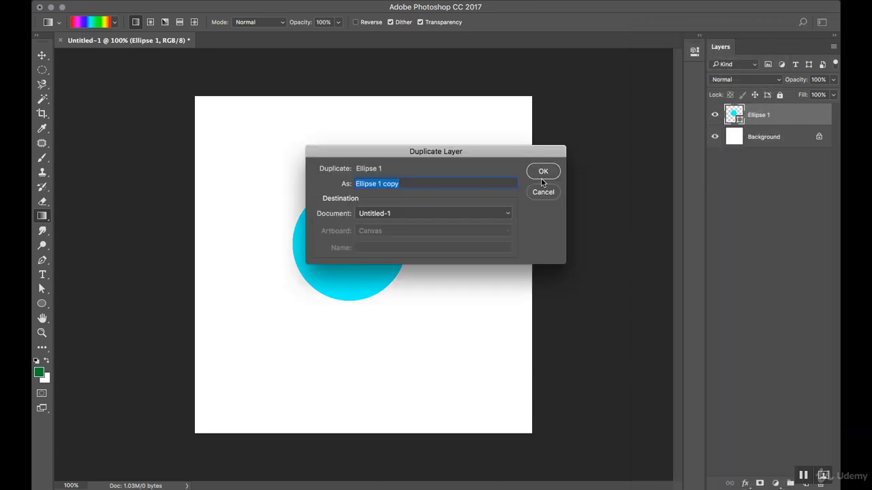
pyautogui.click(541, 174)
# Rasterize Ellipse 1 copy, hide it, and select Ellipse 1
pyautogui.rightClick(792, 114)
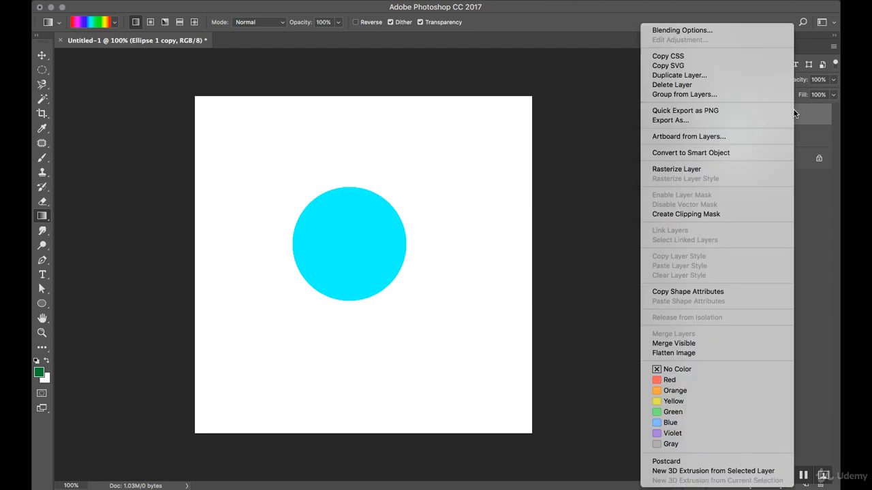
pyautogui.click(716, 168)
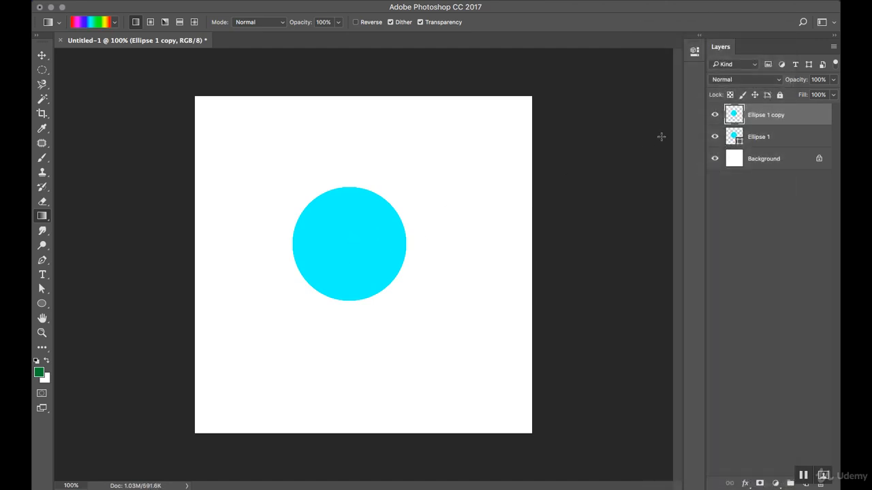
pyautogui.click(715, 116)
pyautogui.click(763, 136)
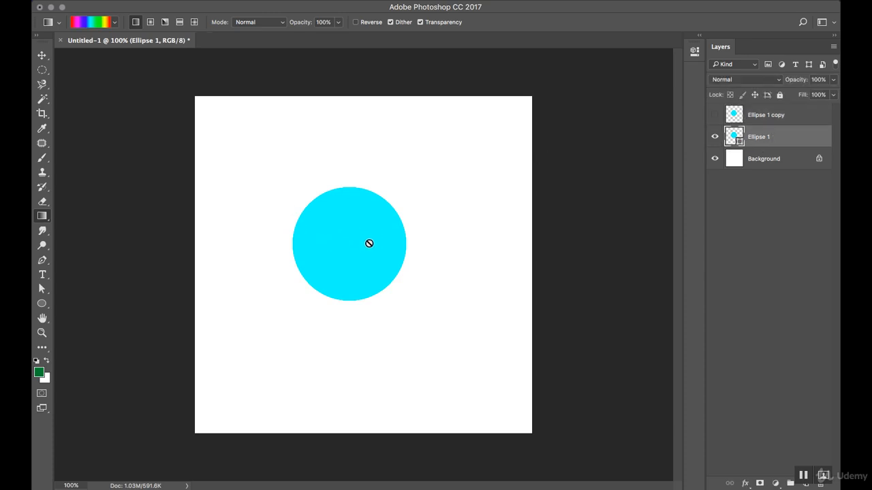
# Add an orange-yellow preset Gradient Overlay to Ellipse 1
pyautogui.doubleClick(794, 140)
pyautogui.moveTo(355, 101); pyautogui.dragTo(594, 88)
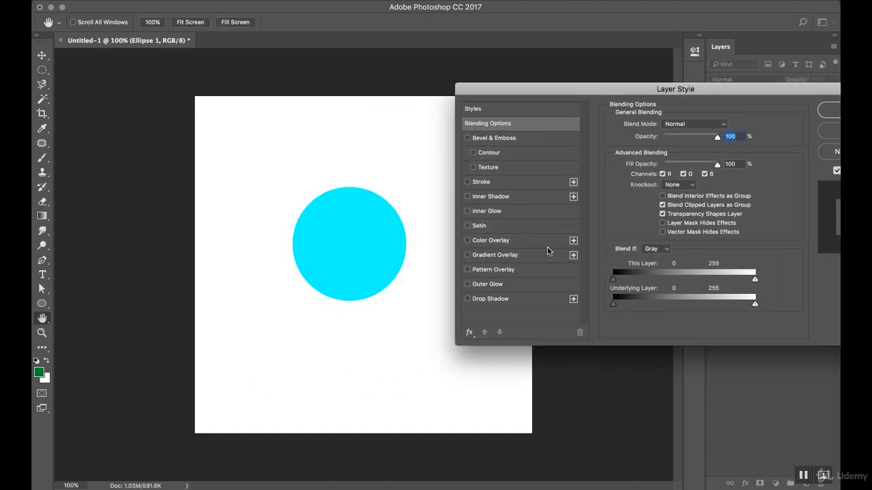
pyautogui.click(522, 255)
pyautogui.click(712, 152)
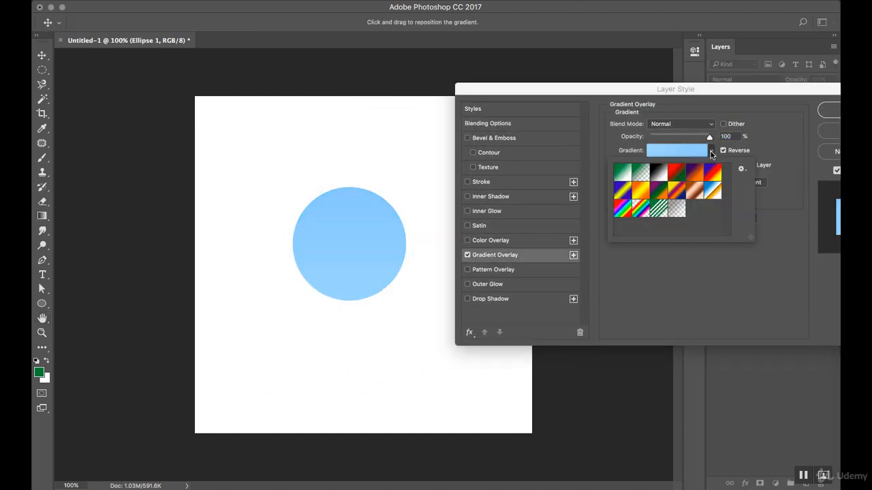
pyautogui.click(649, 191)
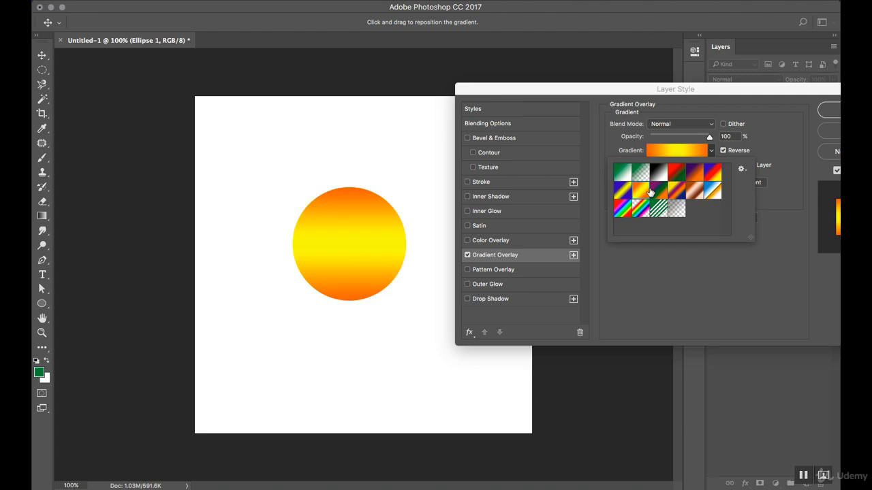
pyautogui.click(809, 99)
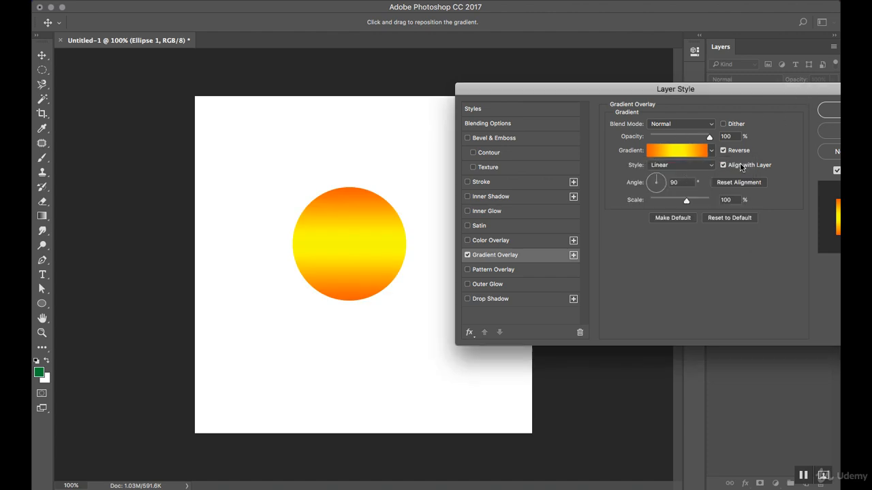
# Try Radial and Reflected styles, settle on Diamond, and set Scale to 150%
pyautogui.click(676, 168)
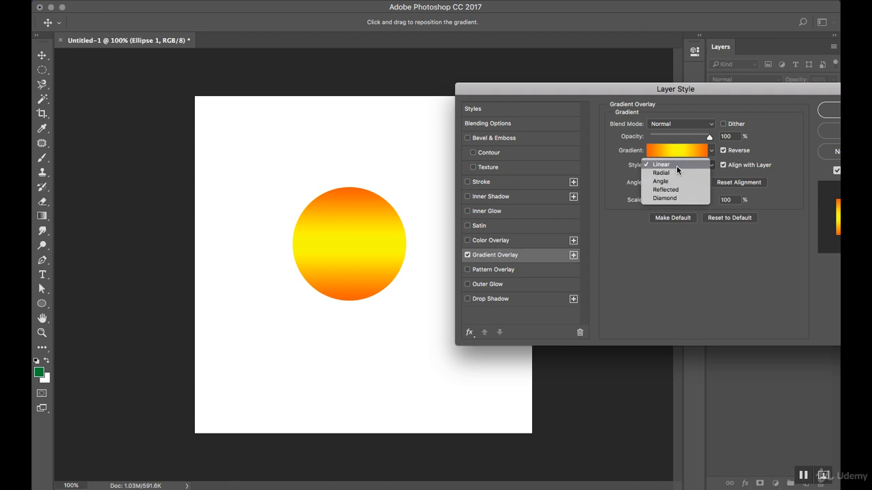
pyautogui.click(676, 175)
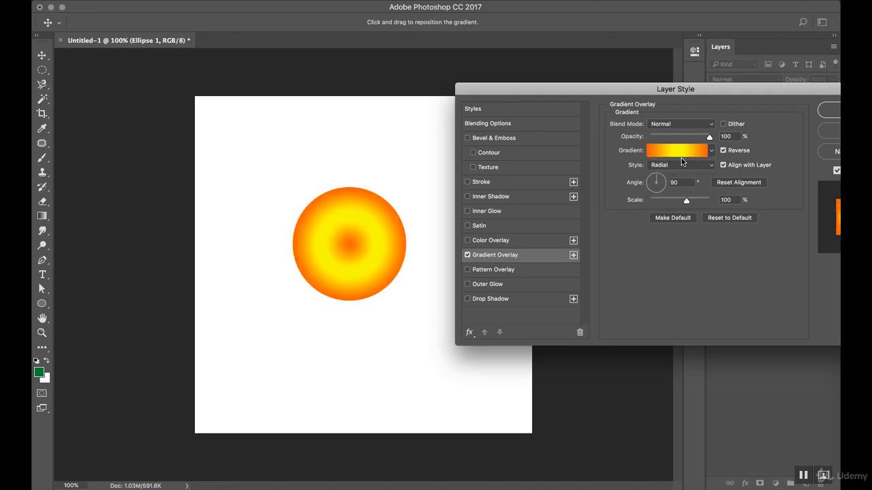
pyautogui.click(681, 162)
pyautogui.click(673, 181)
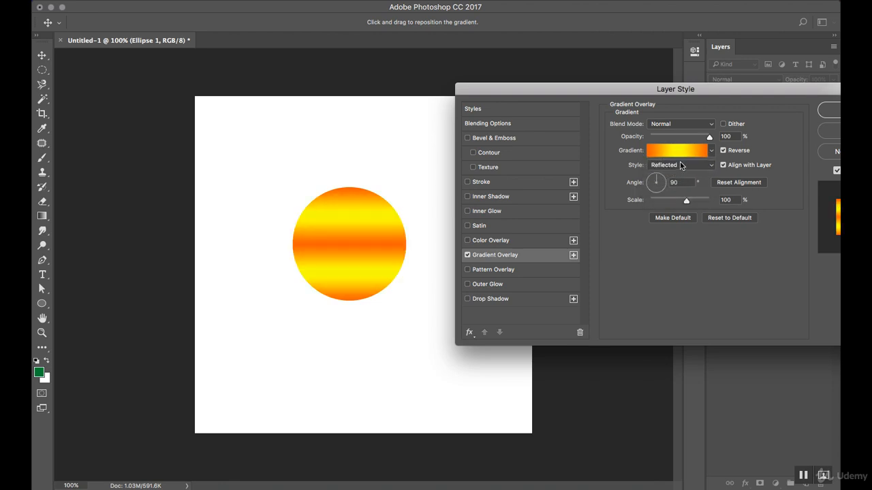
pyautogui.click(677, 169)
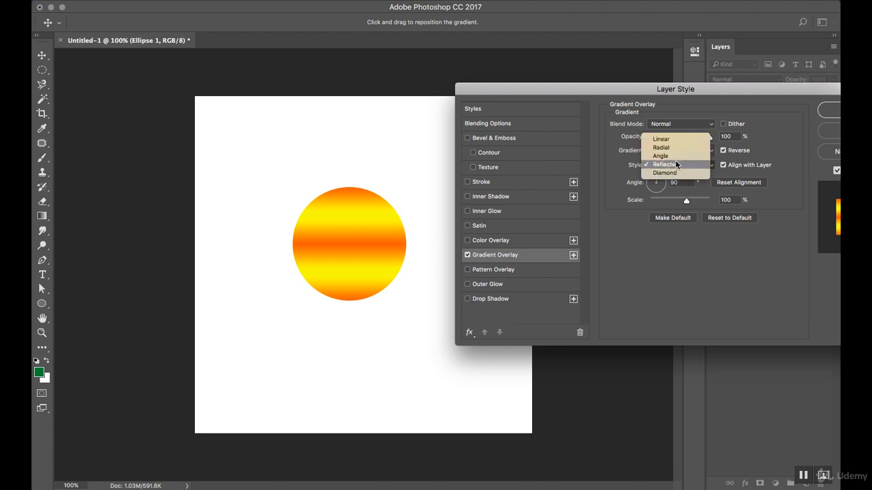
pyautogui.click(676, 173)
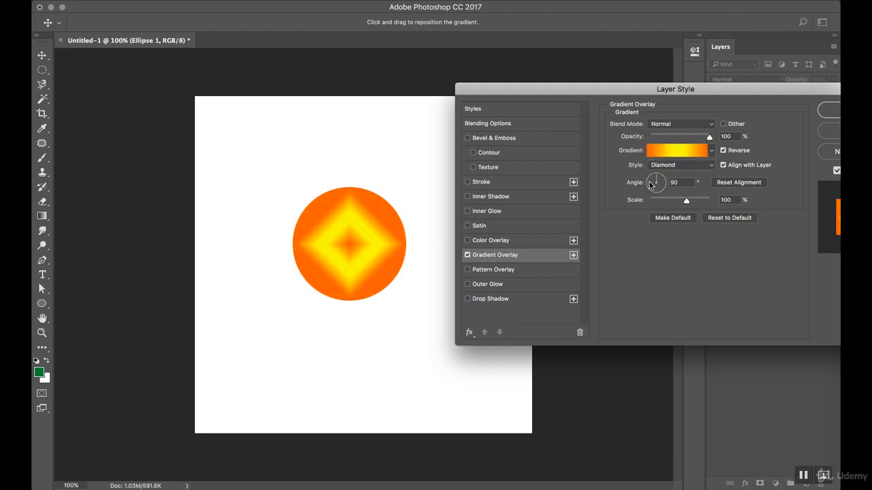
pyautogui.moveTo(686, 203); pyautogui.dragTo(738, 211)
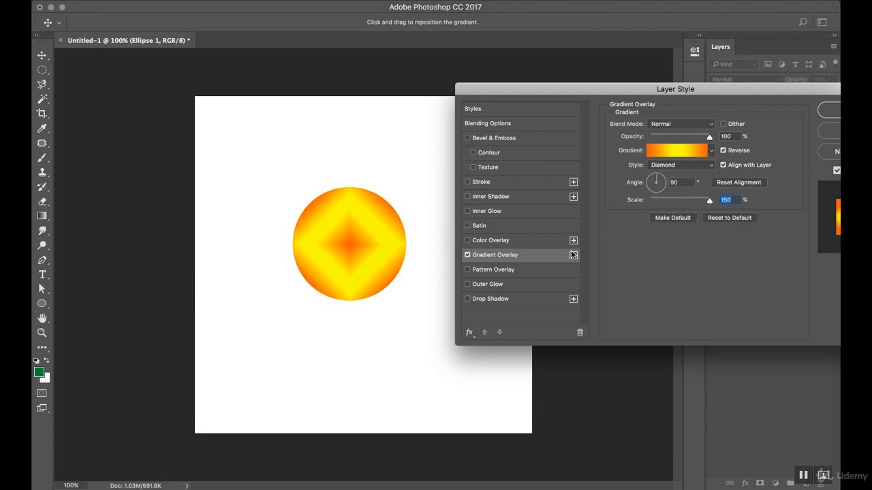
# Try a Drop Shadow with 3 px distance and 38% opacity
pyautogui.click(506, 298)
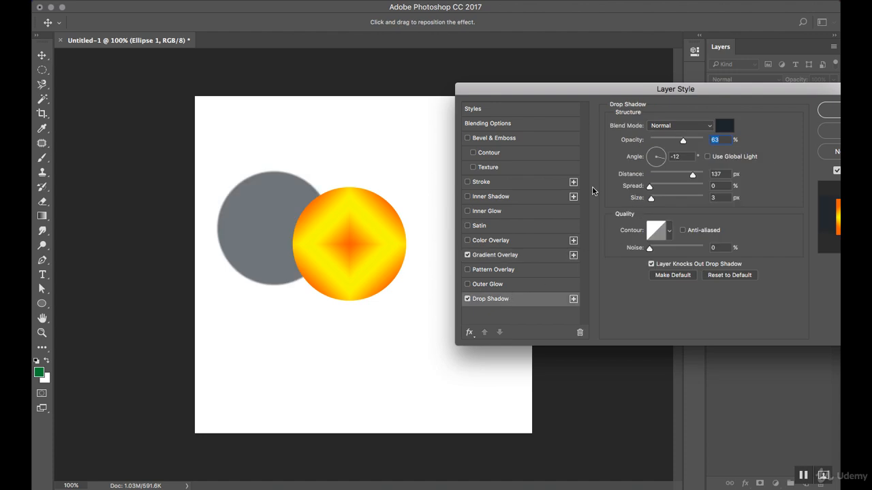
pyautogui.moveTo(693, 175); pyautogui.dragTo(653, 177)
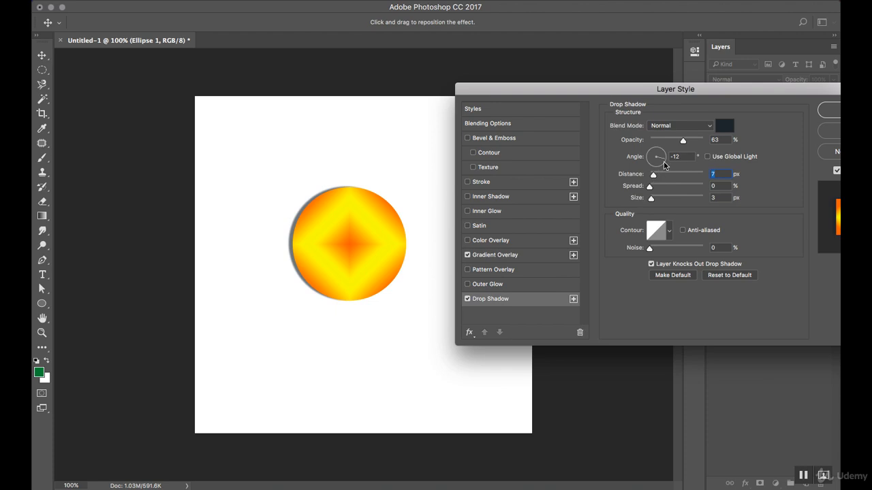
pyautogui.moveTo(683, 141); pyautogui.dragTo(700, 141)
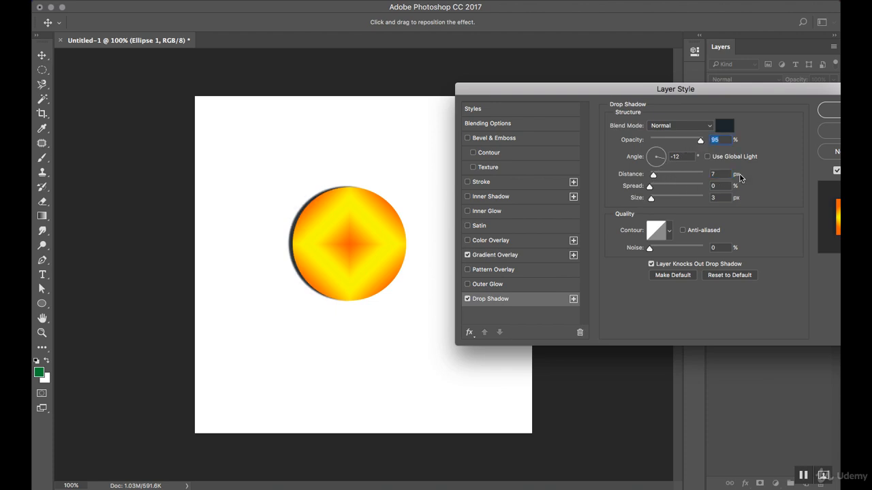
pyautogui.press('Tab')
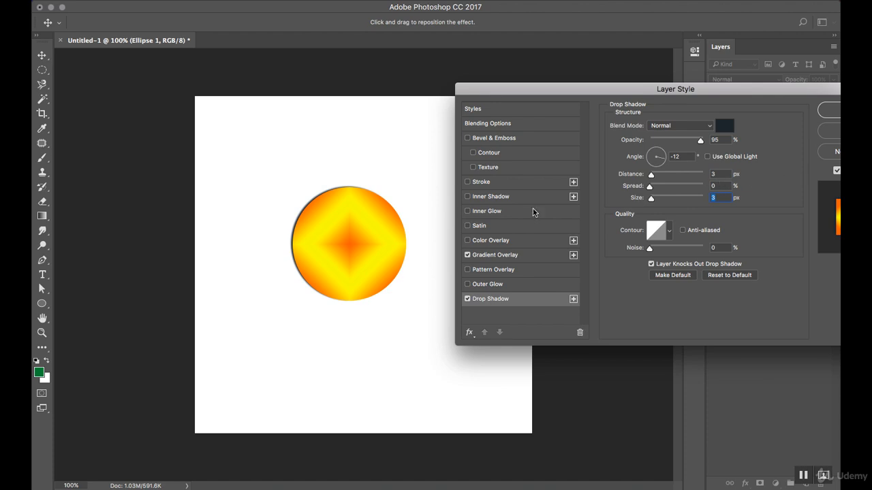
pyautogui.click(668, 137)
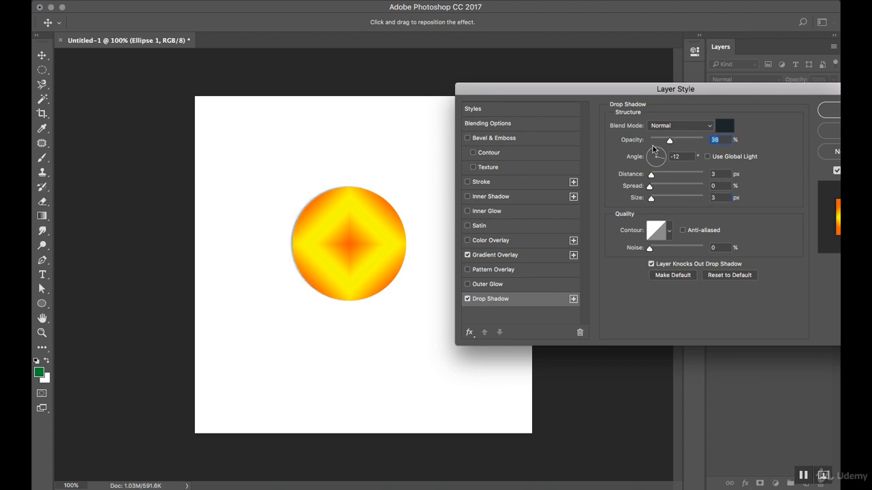
# Turn off Drop Shadow and Gradient Overlay, and enable Color Overlay
pyautogui.click(468, 299)
pyautogui.click(467, 256)
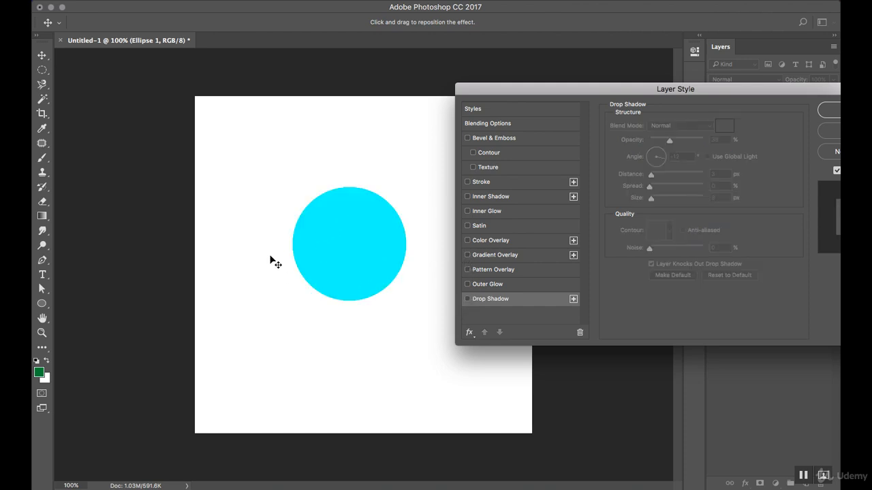
pyautogui.click(488, 241)
# Try a red overlay colour, discard it, and set a magenta Color Overlay instead
pyautogui.click(725, 128)
pyautogui.click(660, 141)
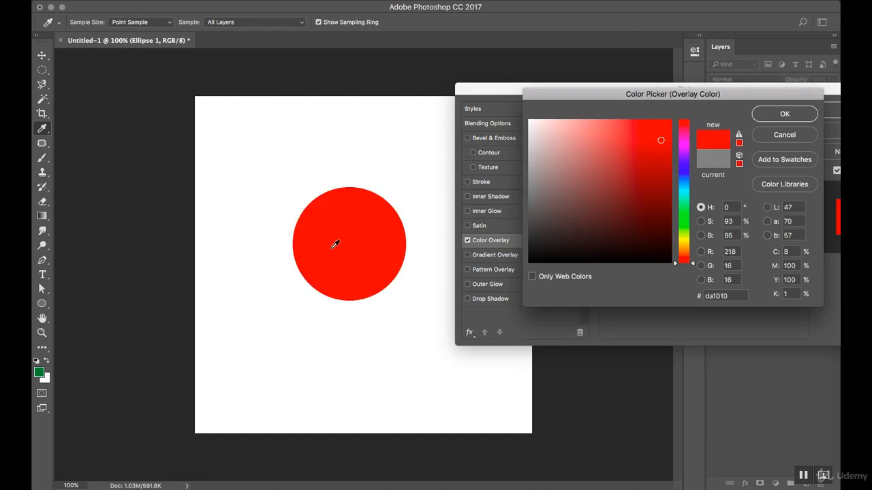
pyautogui.click(768, 129)
pyautogui.click(726, 127)
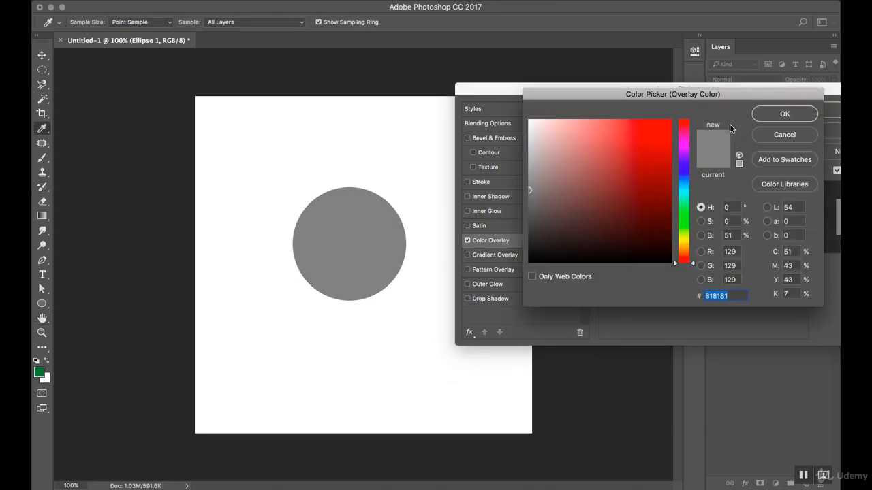
pyautogui.click(683, 146)
pyautogui.click(655, 131)
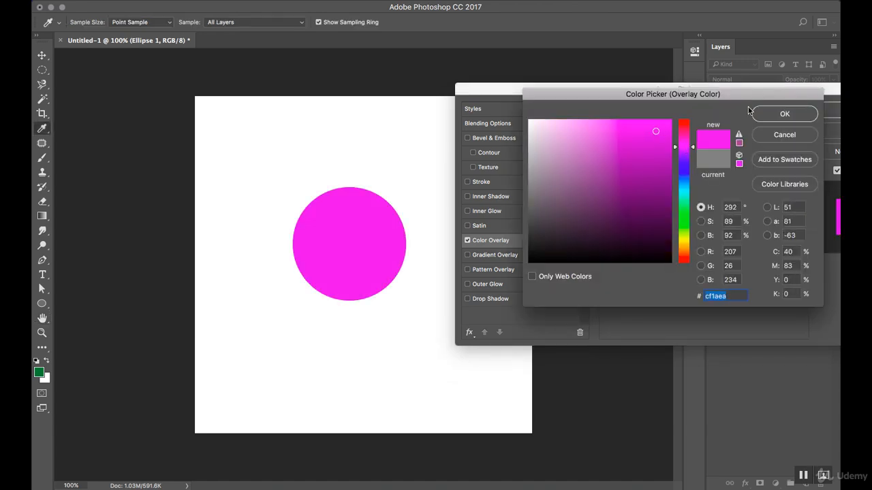
pyautogui.click(756, 114)
# Cycle the overlay blend mode through Overlay, Soft Light and Multiply, lowering opacity
pyautogui.click(657, 126)
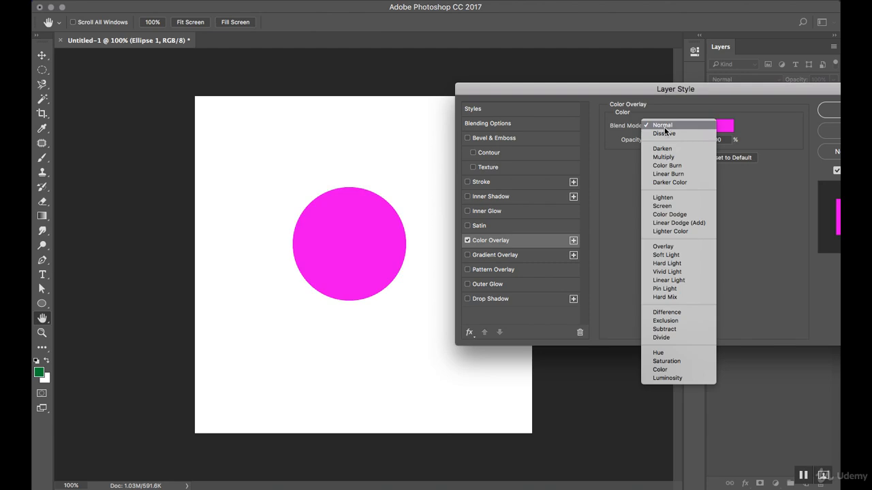
pyautogui.click(667, 246)
pyautogui.click(697, 127)
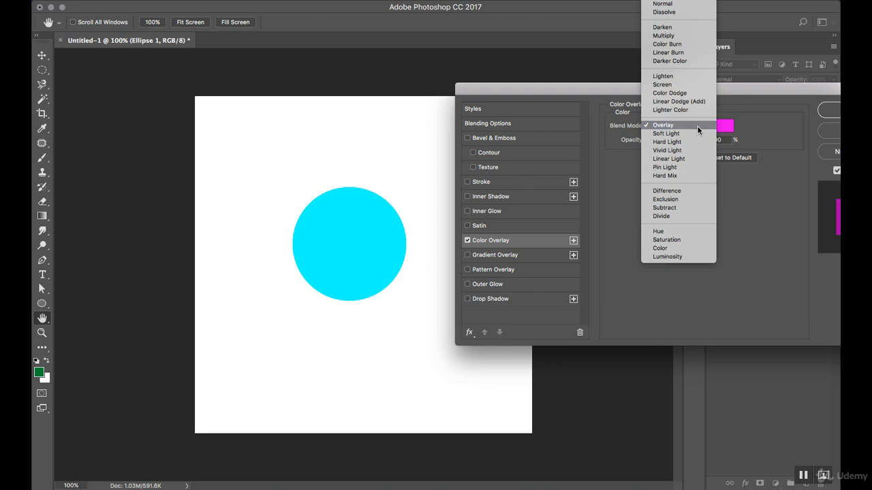
pyautogui.click(695, 134)
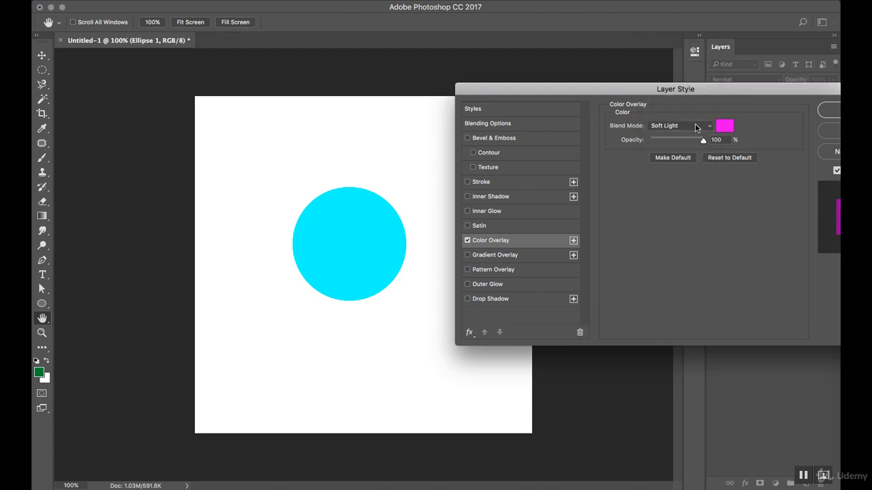
pyautogui.click(696, 128)
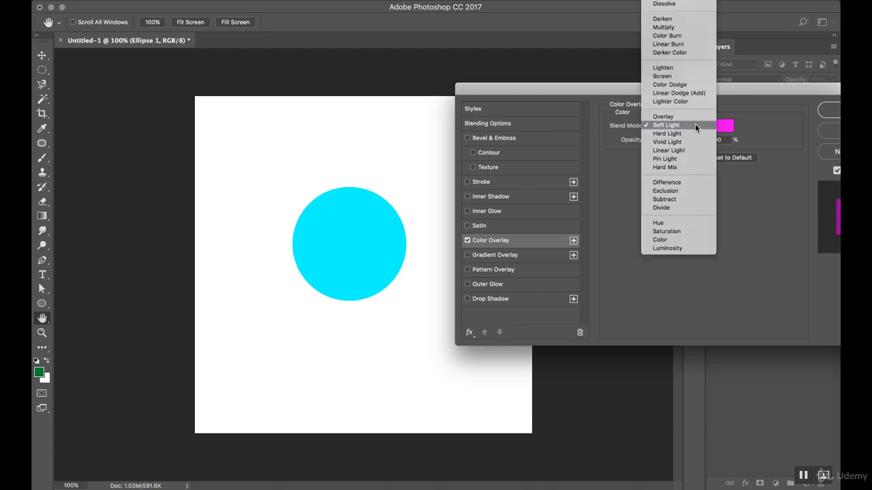
pyautogui.click(679, 28)
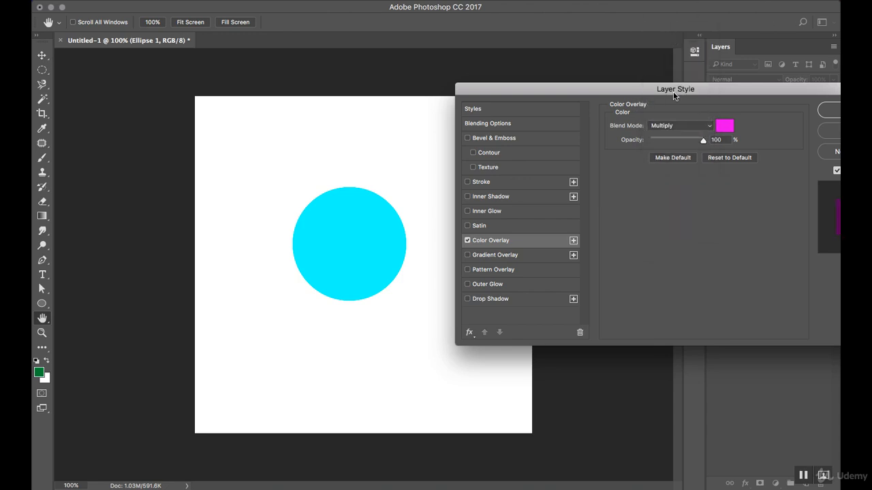
pyautogui.moveTo(703, 143); pyautogui.dragTo(673, 143)
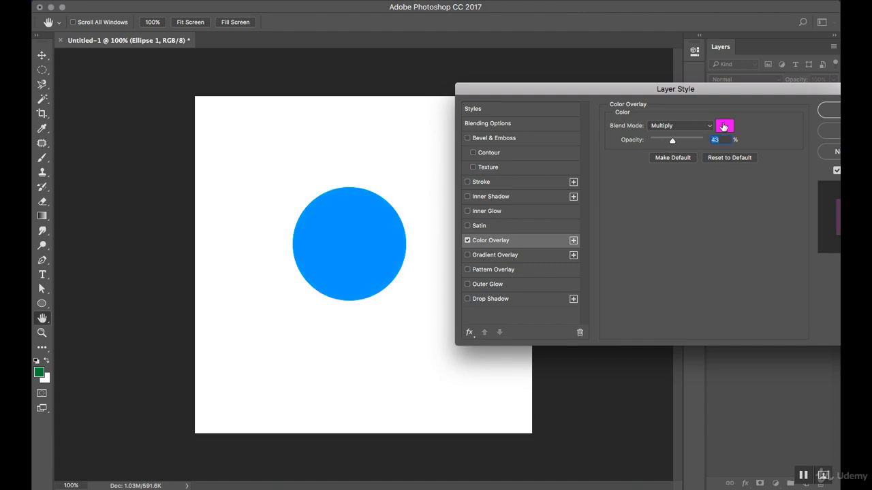
# Change the overlay colour to a darker green at 35% opacity
pyautogui.click(725, 125)
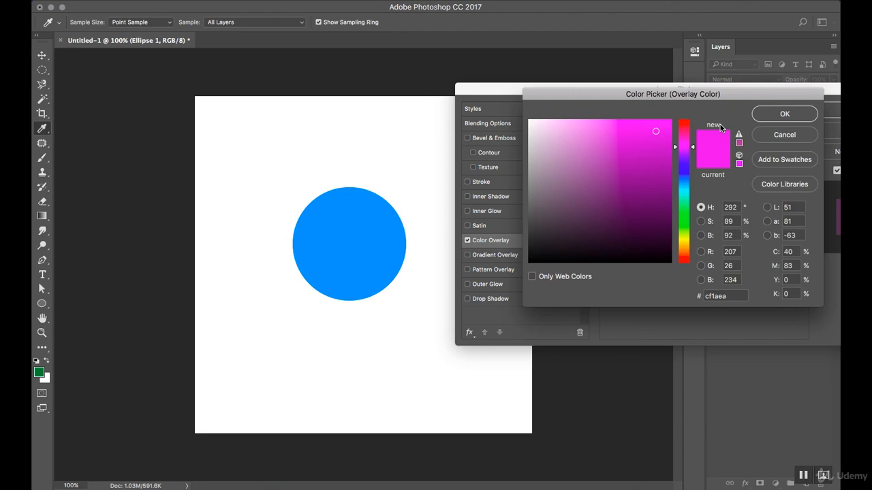
pyautogui.click(683, 210)
pyautogui.click(659, 160)
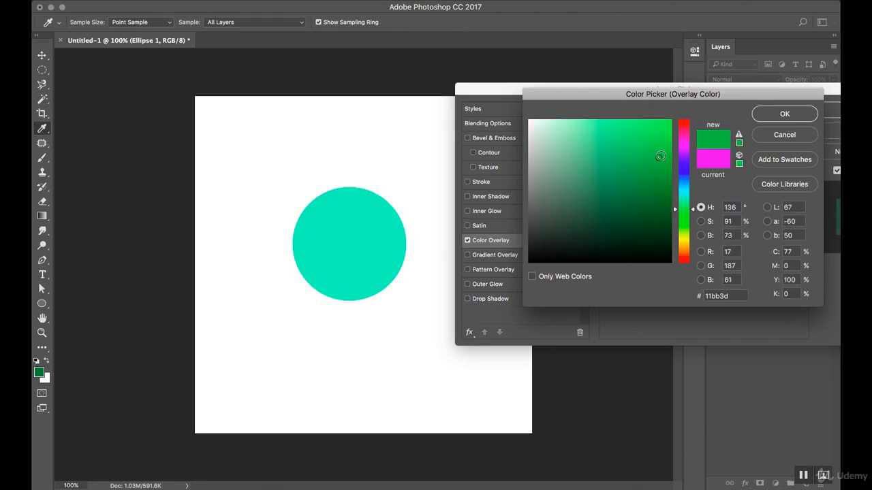
pyautogui.click(773, 117)
pyautogui.moveTo(665, 145)
pyautogui.mouseDown()
pyautogui.moveTo(652, 143)
pyautogui.moveTo(703, 145)
pyautogui.moveTo(669, 146)
pyautogui.mouseUp()
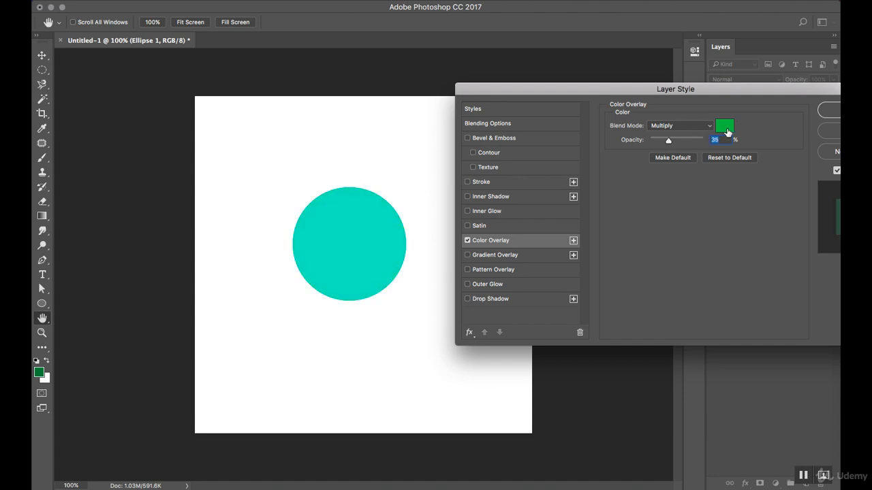
pyautogui.click(467, 241)
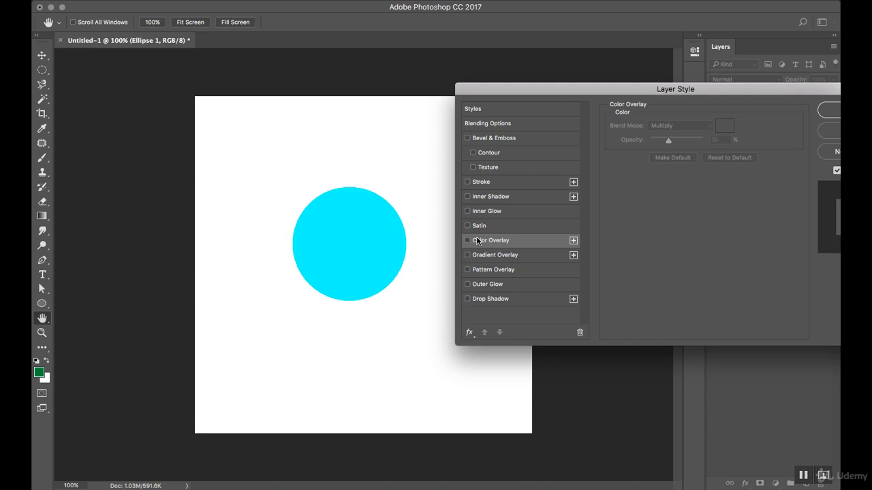
pyautogui.click(483, 228)
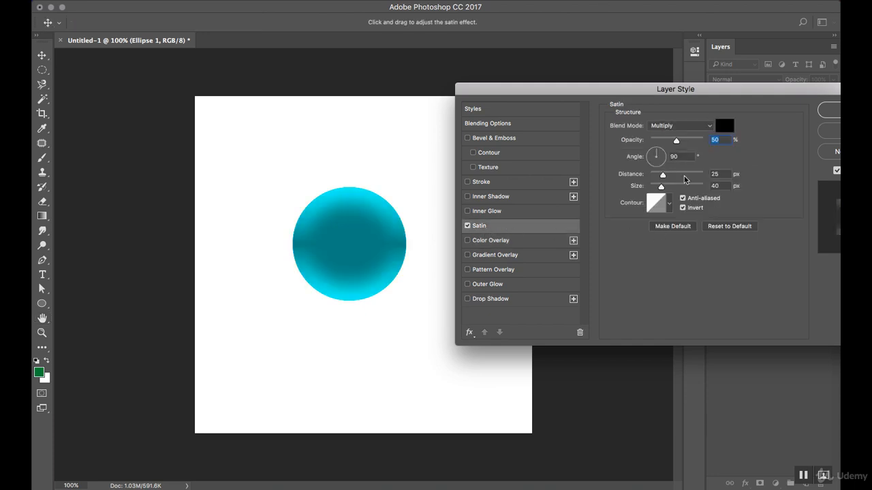
pyautogui.click(680, 125)
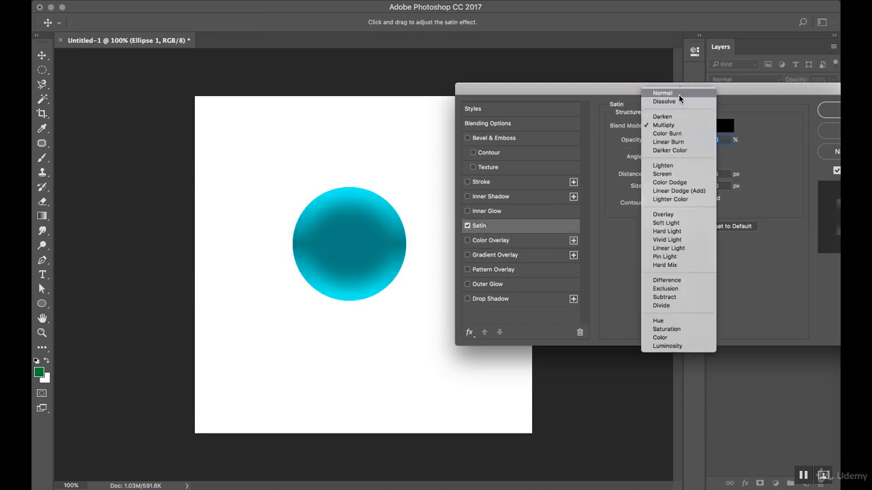
pyautogui.click(679, 94)
pyautogui.click(669, 205)
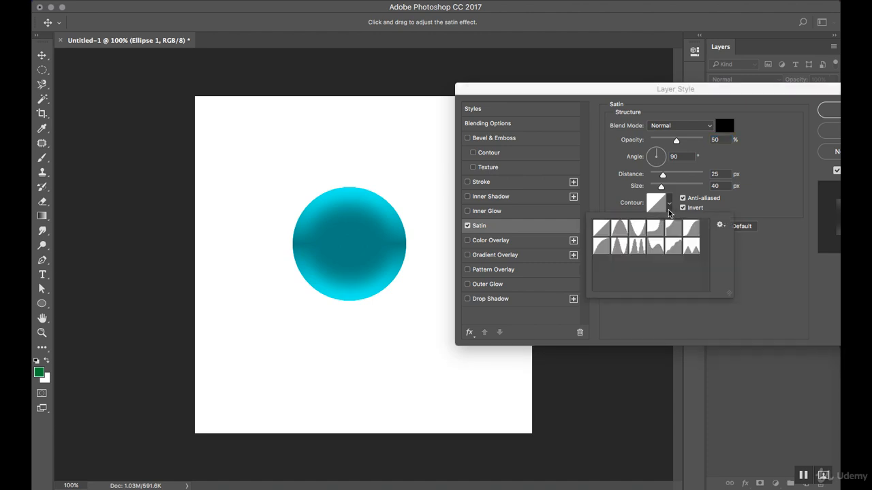
pyautogui.click(637, 250)
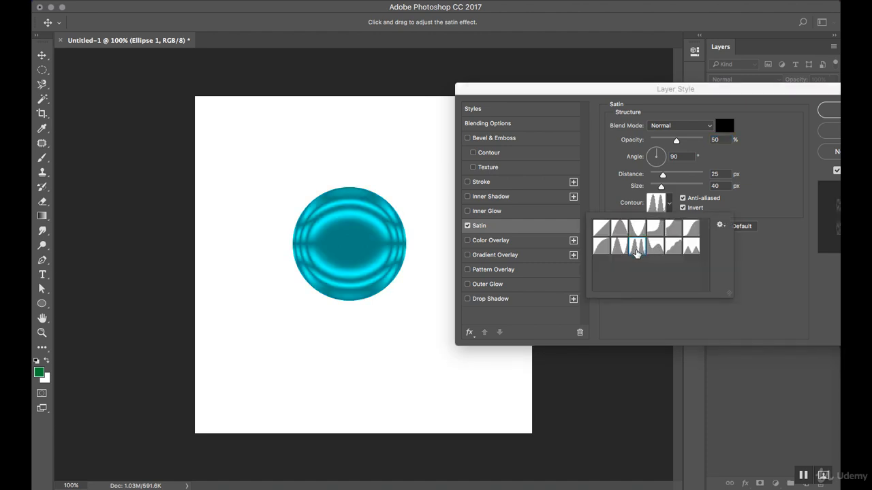
pyautogui.click(616, 196)
pyautogui.moveTo(664, 175); pyautogui.dragTo(672, 192)
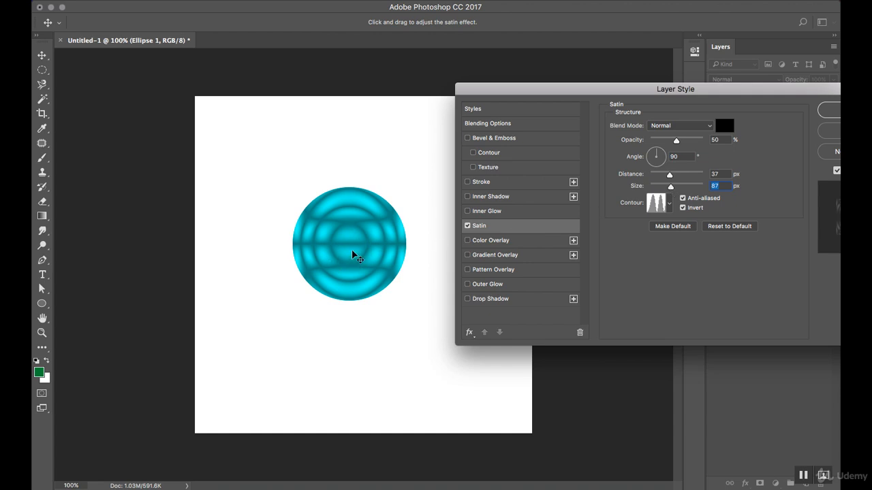
pyautogui.click(468, 226)
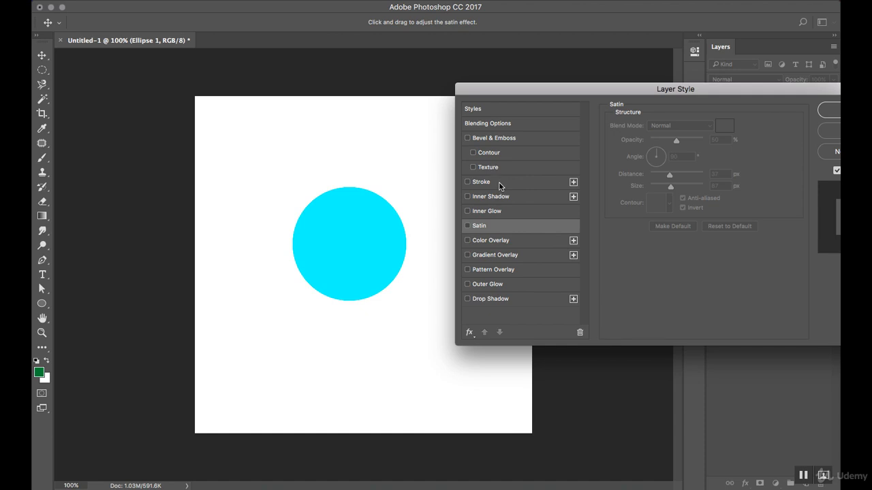
# Add Bevel & Emboss at 178% depth with the Smooth technique
pyautogui.click(521, 140)
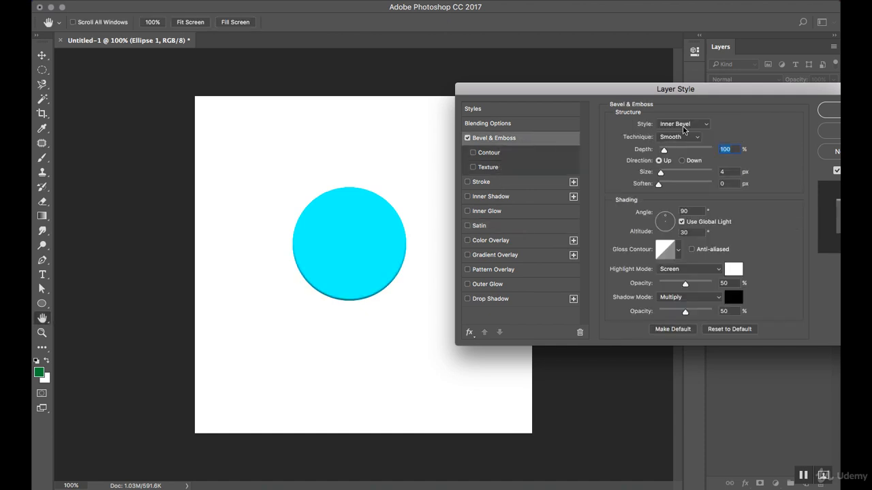
pyautogui.moveTo(665, 150)
pyautogui.mouseDown()
pyautogui.moveTo(682, 153)
pyautogui.moveTo(667, 174)
pyautogui.moveTo(678, 175)
pyautogui.moveTo(675, 152)
pyautogui.moveTo(659, 154)
pyautogui.moveTo(668, 154)
pyautogui.mouseUp()
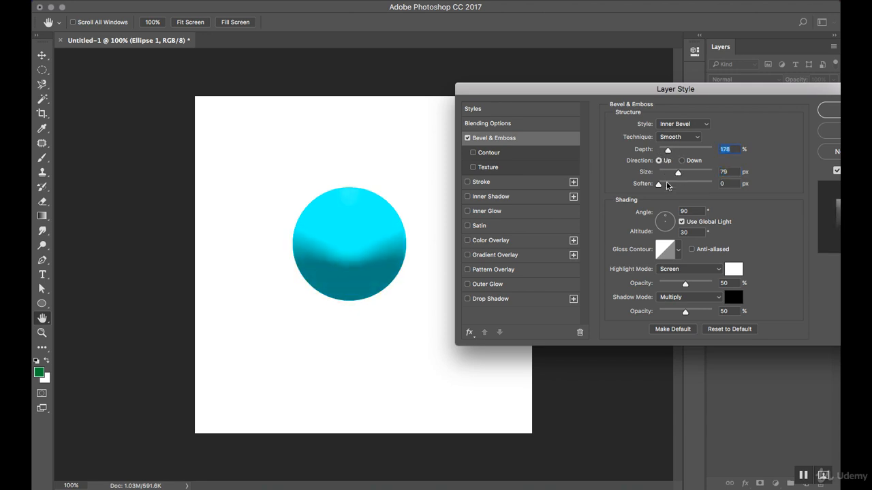
pyautogui.moveTo(659, 185)
pyautogui.mouseDown()
pyautogui.moveTo(674, 189)
pyautogui.moveTo(669, 174)
pyautogui.mouseUp()
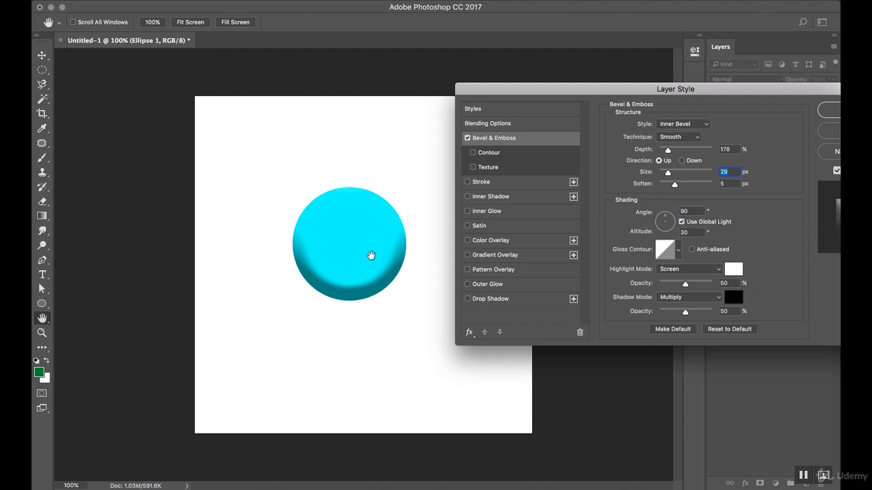
pyautogui.click(699, 138)
pyautogui.click(699, 133)
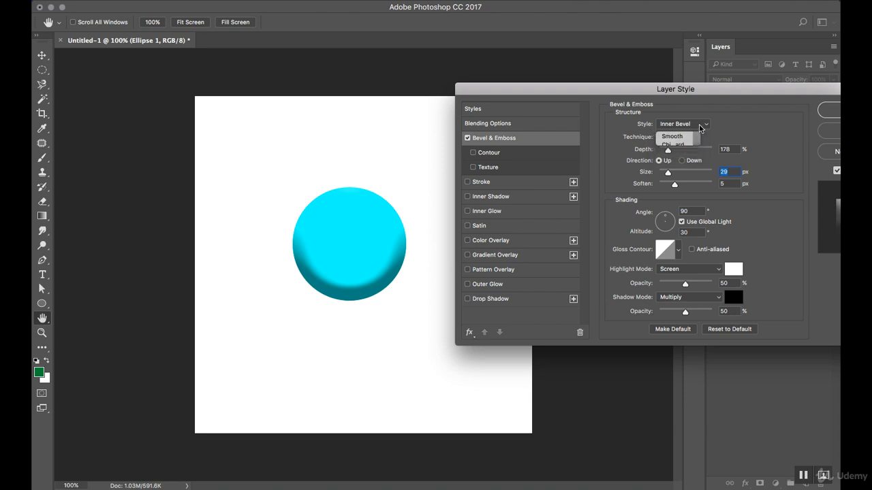
# Try Outer Bevel, Pillow Emboss and Emboss styles, ending on Outer Bevel
pyautogui.click(697, 129)
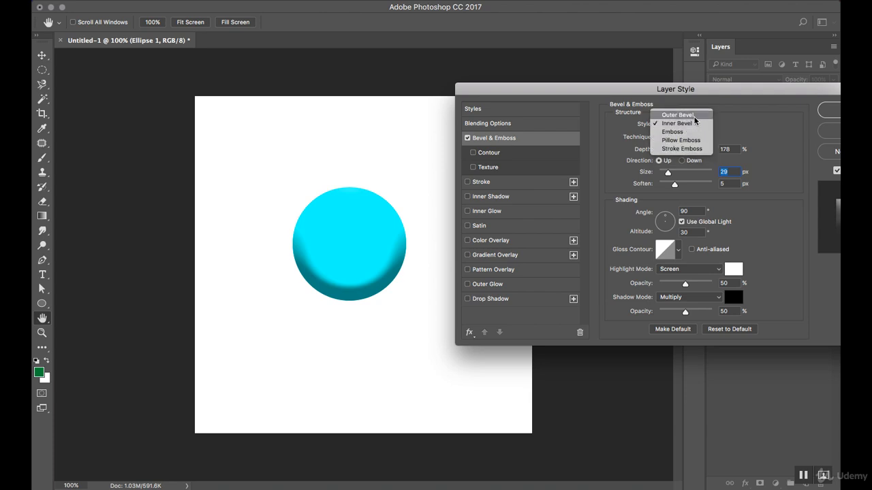
pyautogui.click(694, 118)
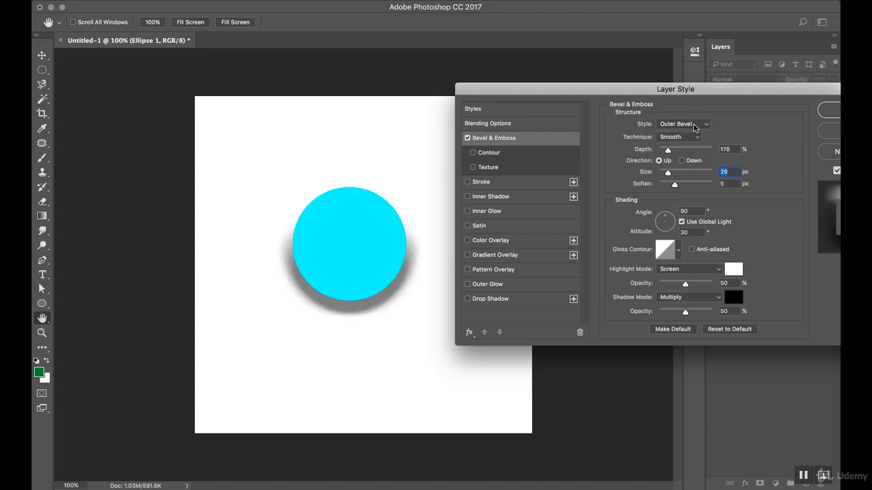
pyautogui.click(694, 121)
pyautogui.click(691, 149)
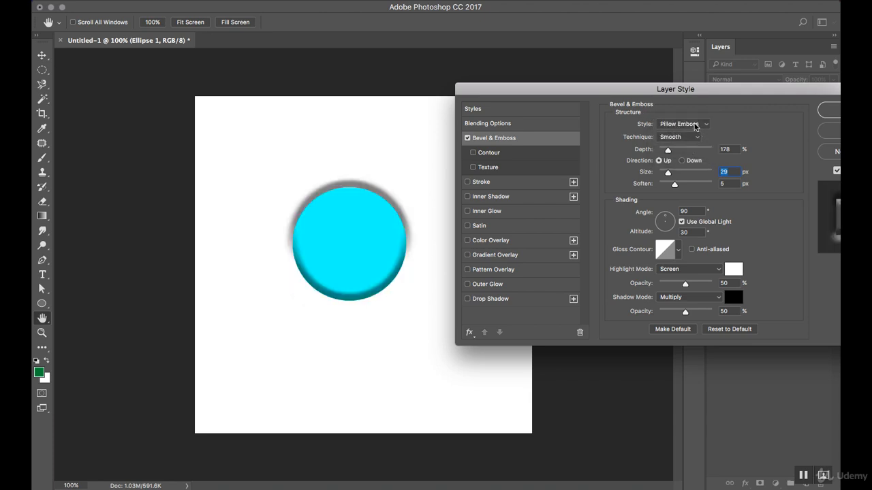
pyautogui.click(694, 123)
pyautogui.click(688, 117)
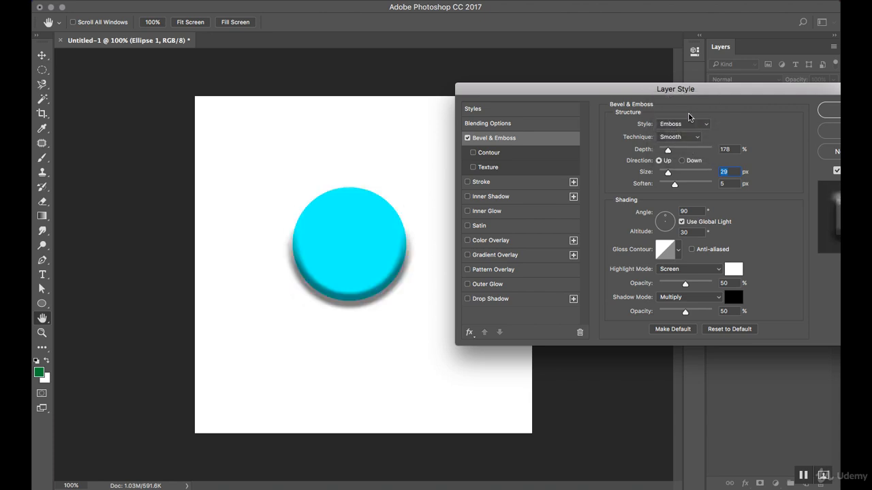
pyautogui.click(693, 124)
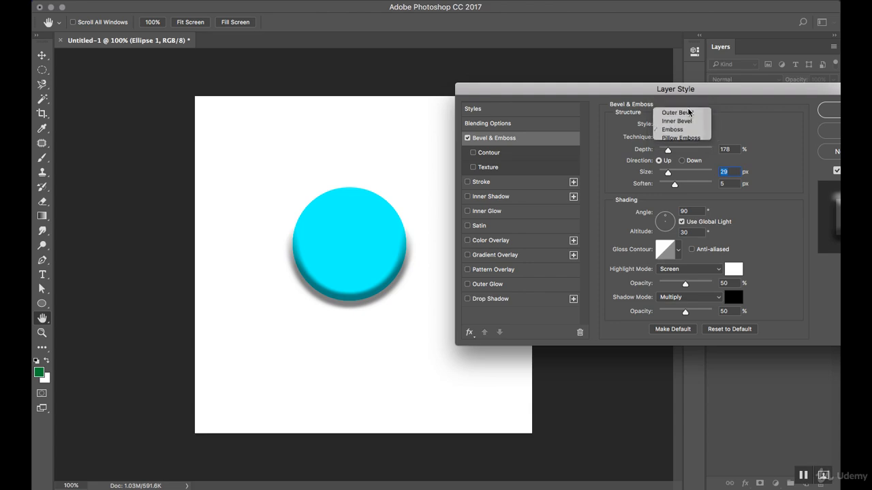
pyautogui.click(680, 106)
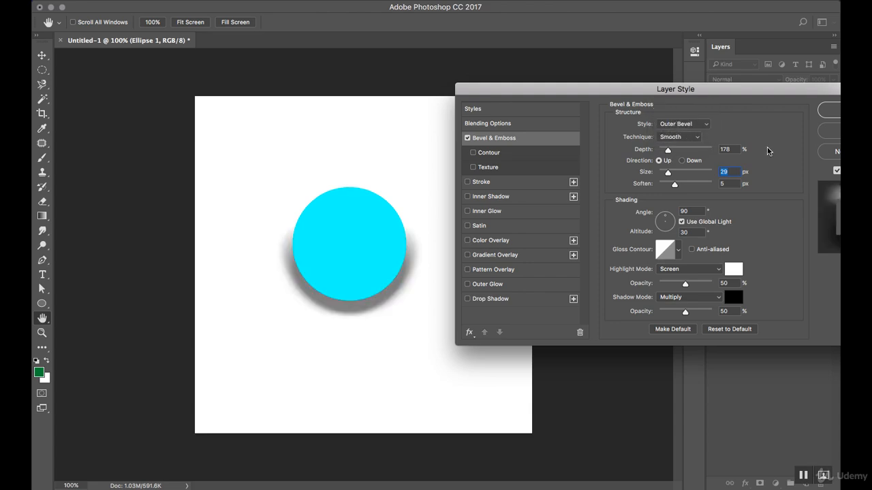
pyautogui.moveTo(683, 93); pyautogui.dragTo(514, 88)
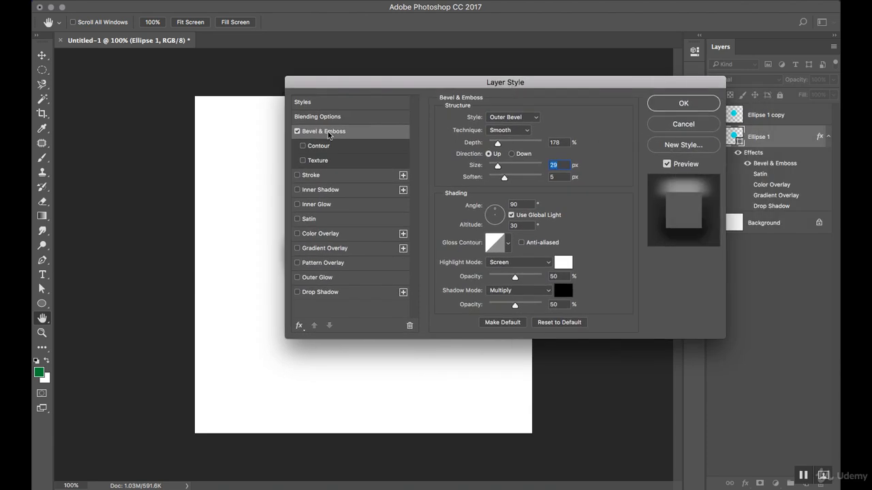
# Discard the trial bevel effects and delete the Ellipse 1 copy layer
pyautogui.click(297, 131)
pyautogui.click(678, 125)
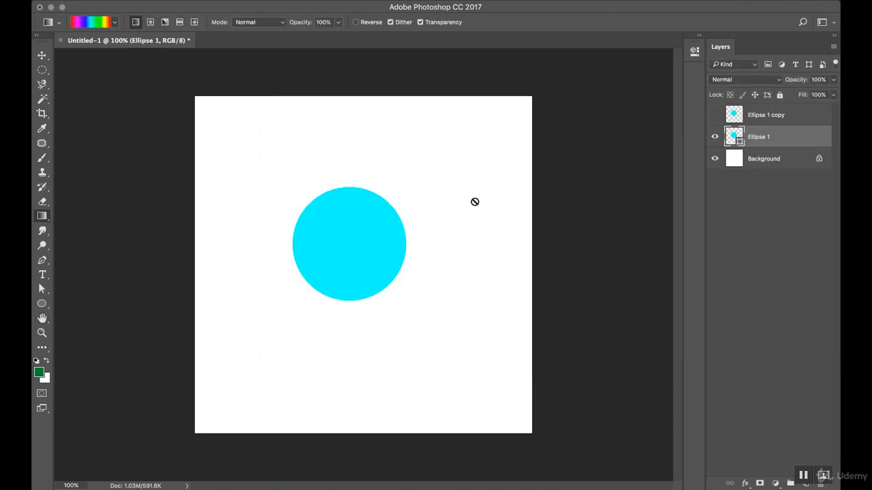
pyautogui.click(794, 117)
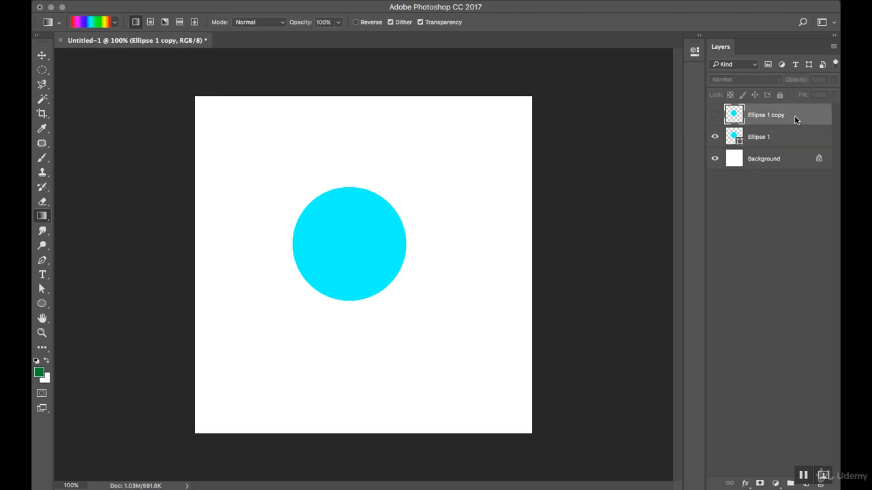
pyautogui.rightClick(795, 120)
pyautogui.click(701, 85)
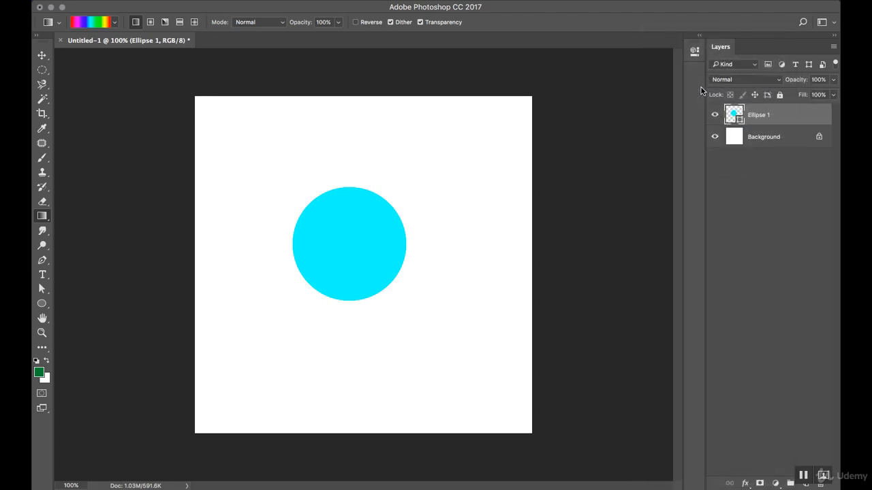
# Give Ellipse 1 a 4 px black Stroke at 100% opacity and apply it
pyautogui.doubleClick(784, 117)
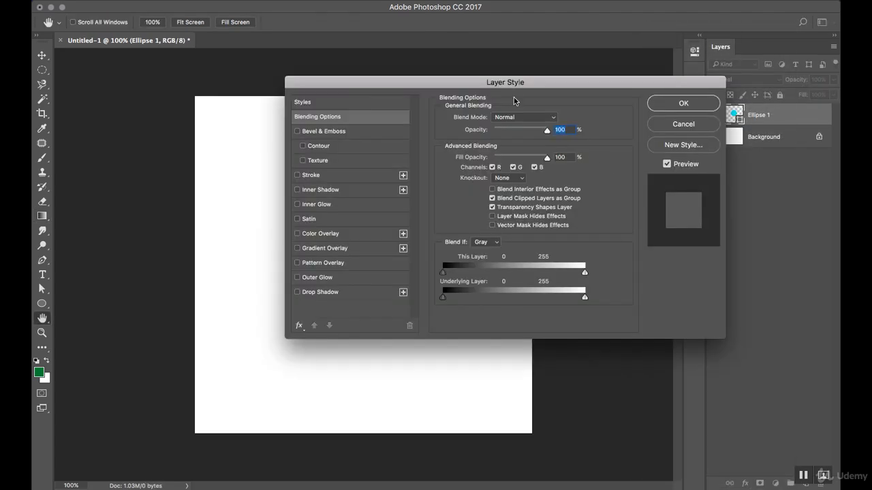
pyautogui.moveTo(532, 83); pyautogui.dragTo(642, 113)
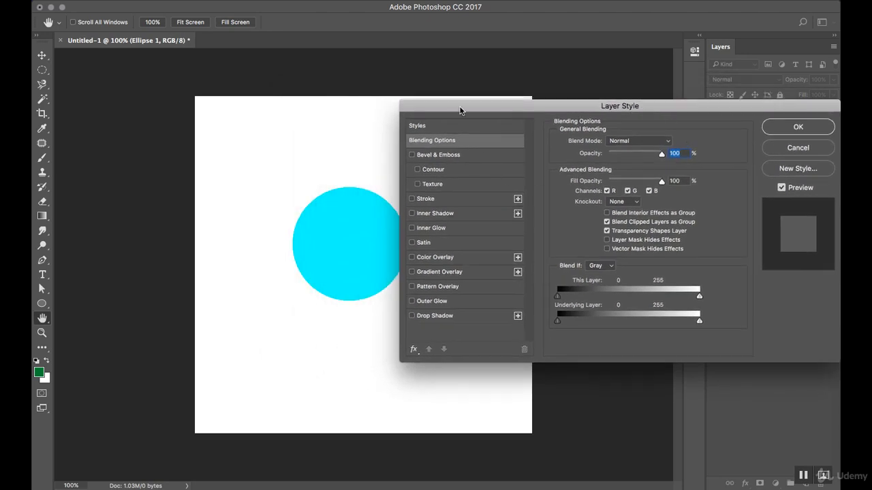
pyautogui.moveTo(460, 107); pyautogui.dragTo(494, 105)
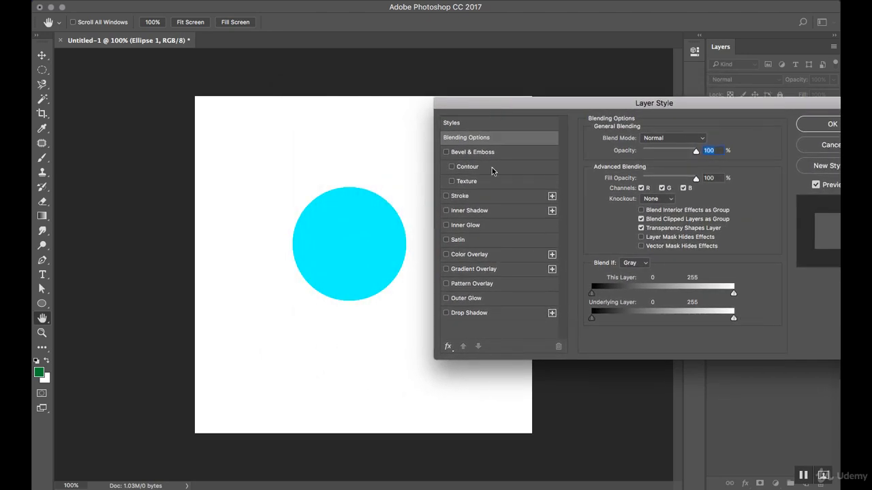
pyautogui.click(472, 197)
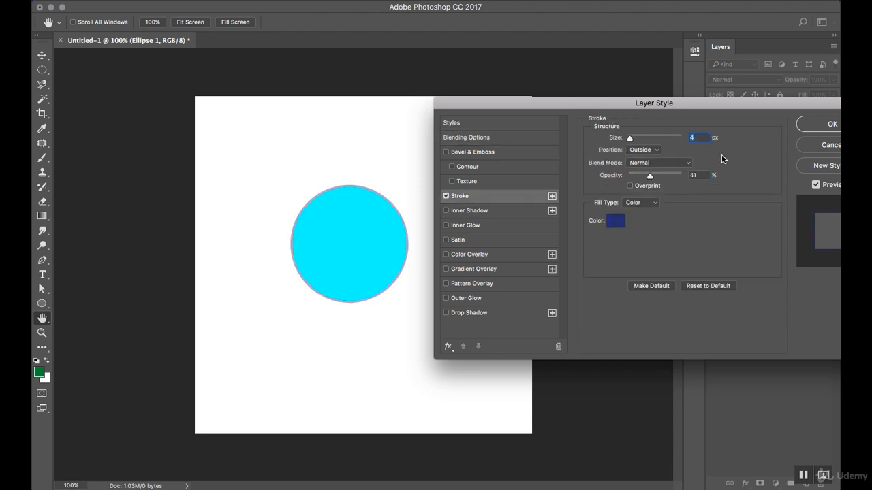
pyautogui.click(621, 224)
pyautogui.moveTo(615, 234); pyautogui.dragTo(512, 275)
pyautogui.click(769, 117)
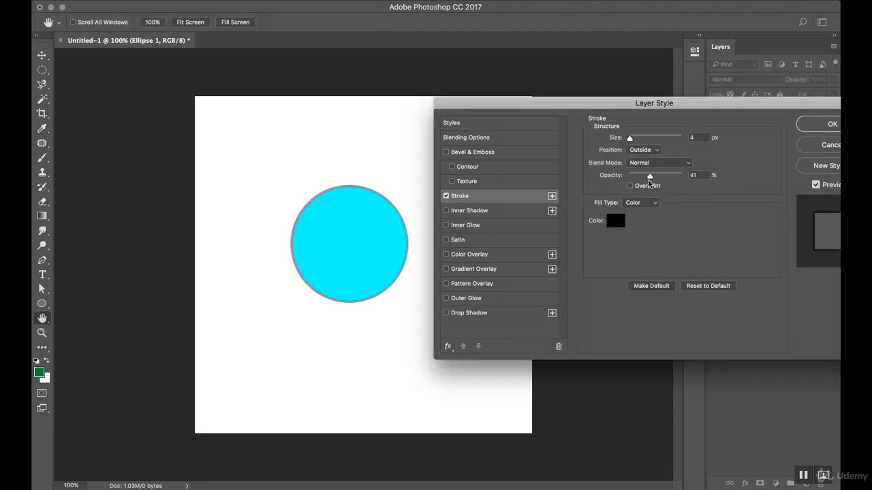
pyautogui.moveTo(649, 177); pyautogui.dragTo(695, 178)
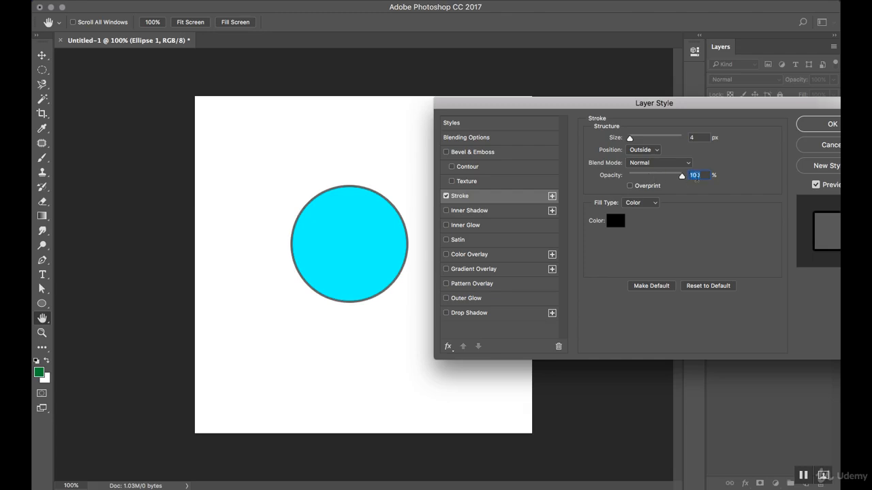
pyautogui.moveTo(667, 103); pyautogui.dragTo(432, 209)
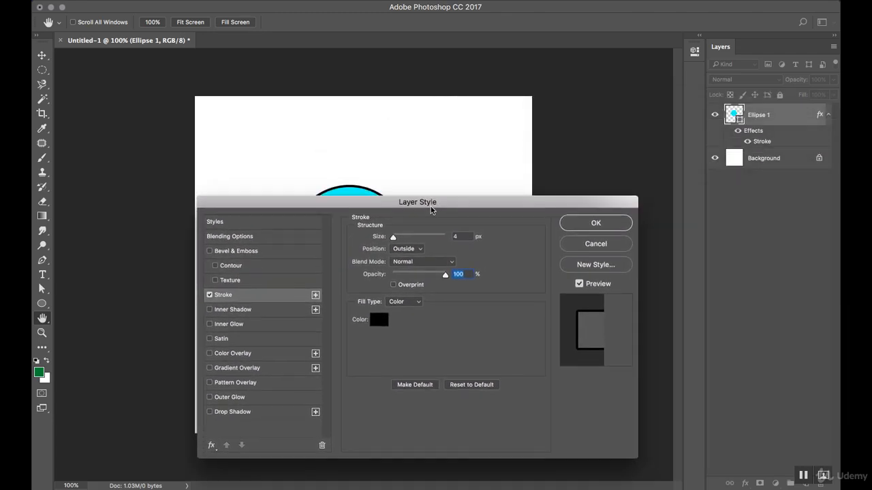
pyautogui.click(620, 223)
# Lower Ellipse 1's layer opacity to about 25%, then restore it to 100%
pyautogui.click(833, 81)
pyautogui.moveTo(832, 95); pyautogui.dragTo(792, 97)
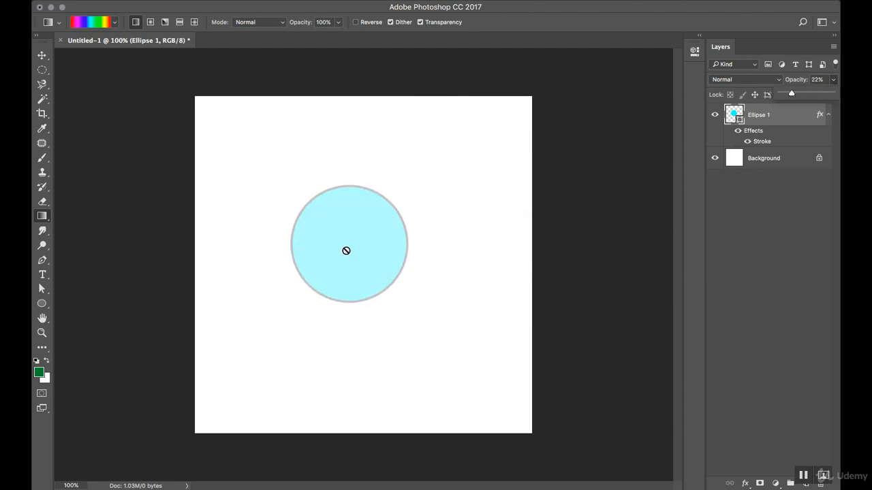
pyautogui.moveTo(793, 100); pyautogui.dragTo(837, 99)
# Set Ellipse 1's Fill Opacity to 0% in Blending Options and apply it
pyautogui.doubleClick(805, 117)
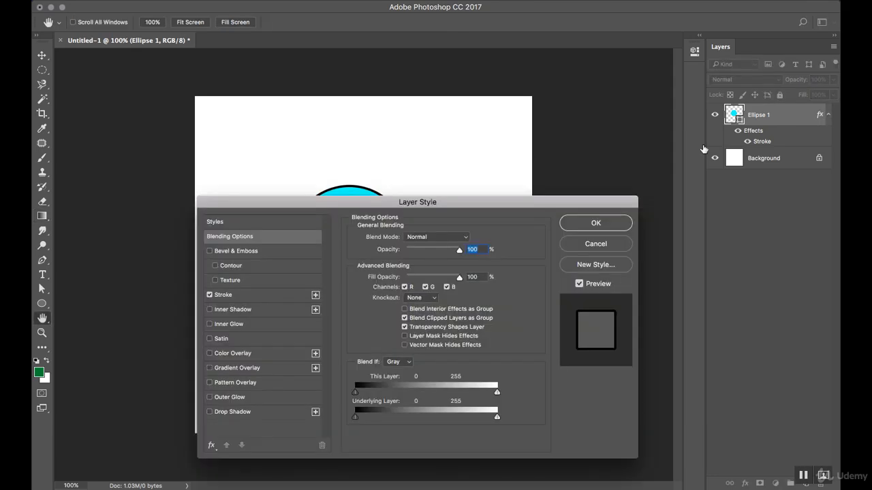
pyautogui.moveTo(478, 202); pyautogui.dragTo(670, 83)
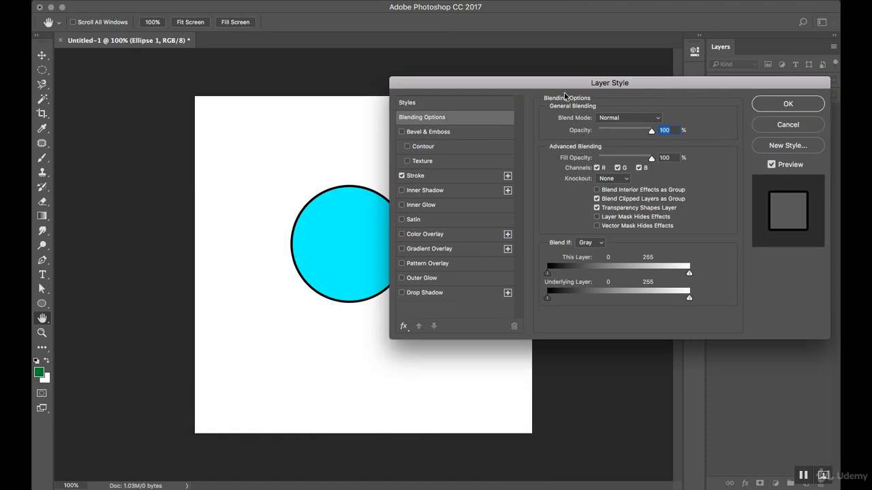
pyautogui.moveTo(564, 85); pyautogui.dragTo(604, 84)
pyautogui.moveTo(690, 132)
pyautogui.mouseDown()
pyautogui.moveTo(662, 134)
pyautogui.moveTo(700, 132)
pyautogui.mouseUp()
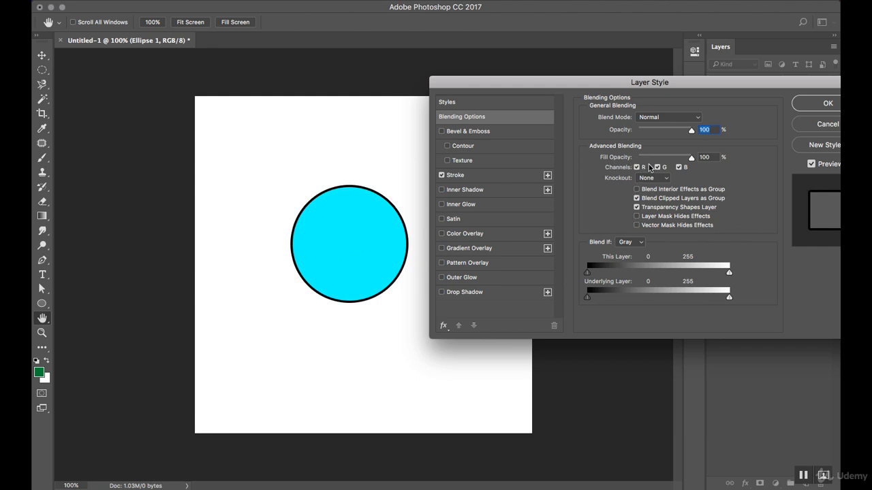
pyautogui.moveTo(690, 162); pyautogui.dragTo(631, 162)
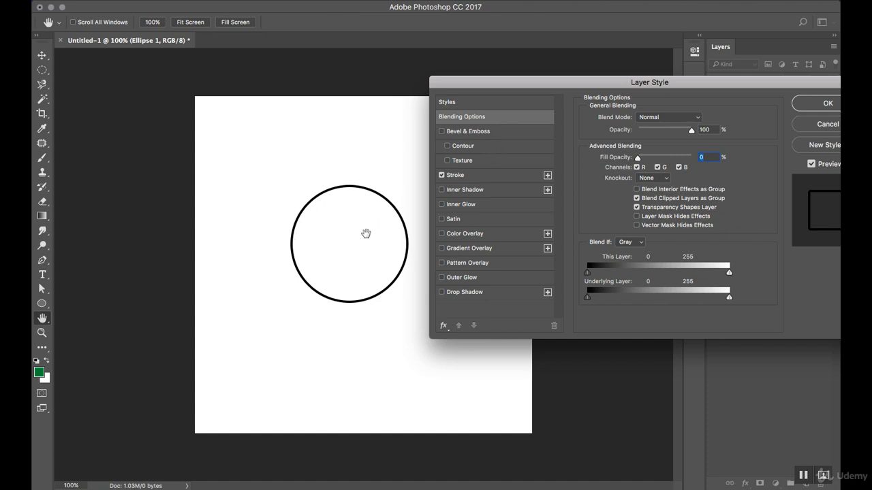
pyautogui.click(807, 111)
pyautogui.press('g')
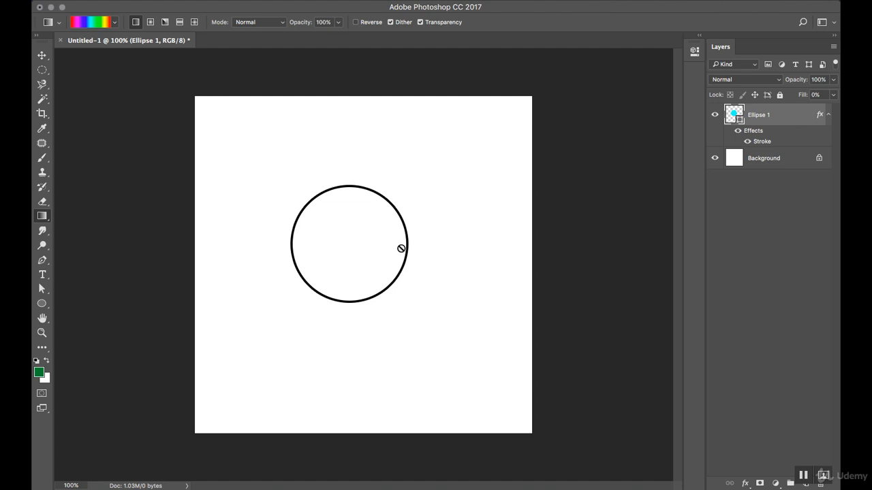